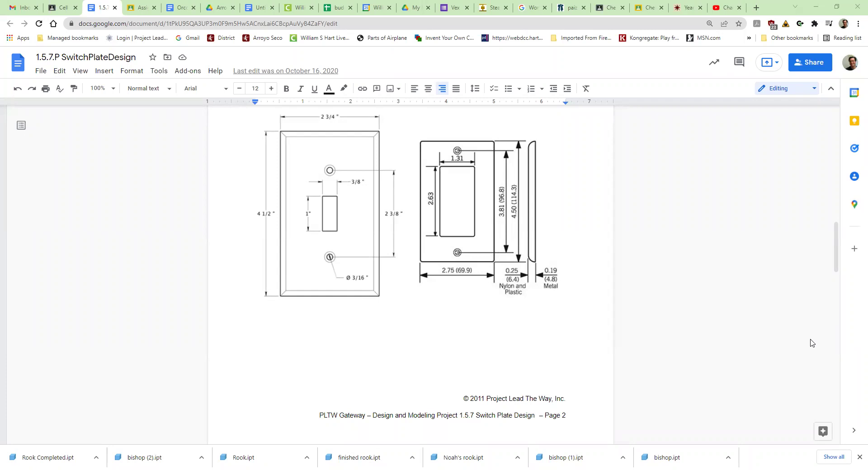
# Scroll up and down through the single-switch plate drawing in the Google Docs handout.
pyautogui.scroll(5, 560, 265)
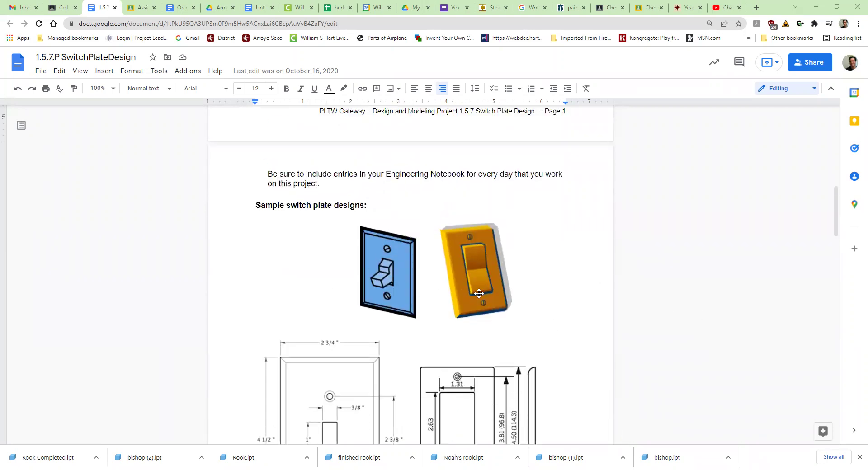
pyautogui.scroll(-4, 441, 309)
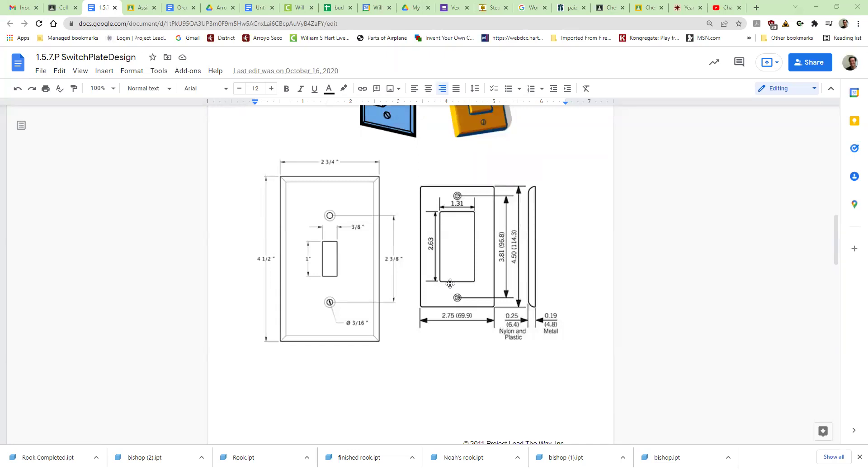
pyautogui.scroll(-5, 405, 312)
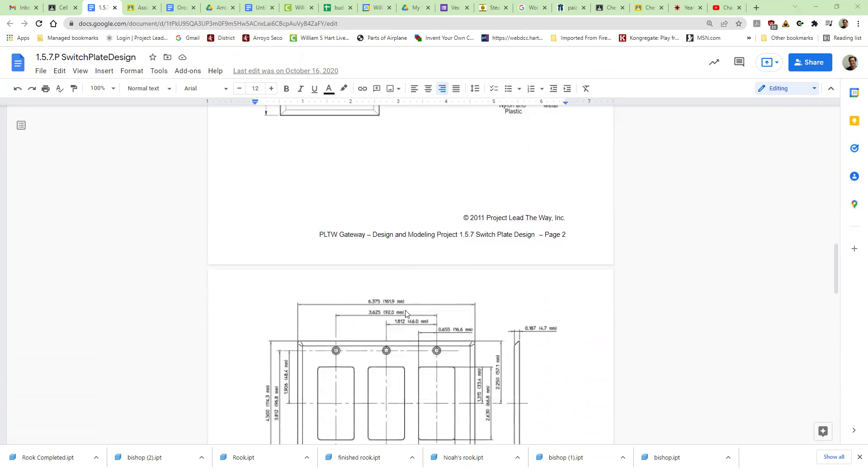
pyautogui.scroll(-5, 405, 312)
pyautogui.scroll(-2, 504, 334)
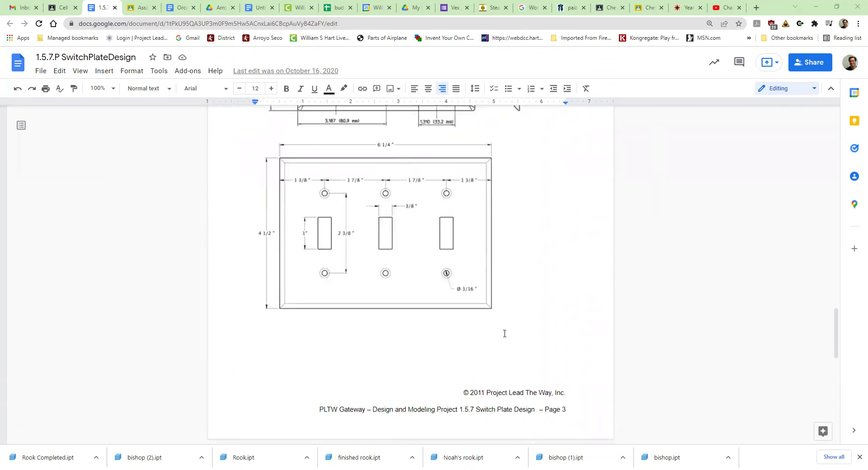
pyautogui.scroll(18, 505, 334)
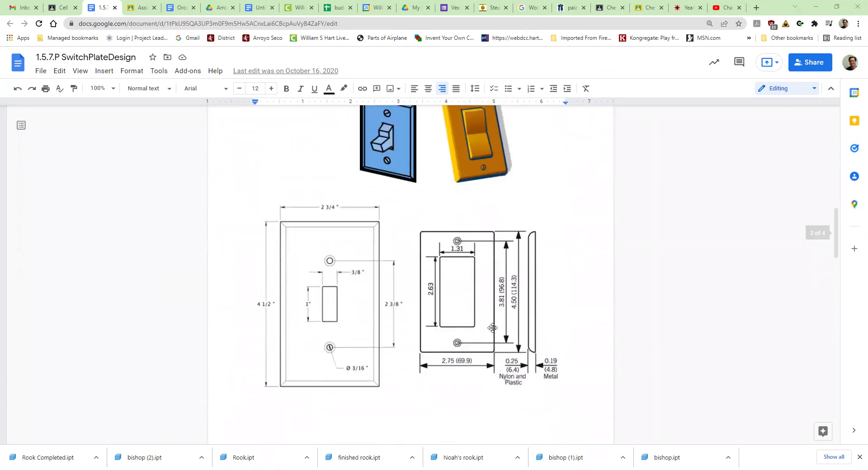
pyautogui.scroll(2, 479, 326)
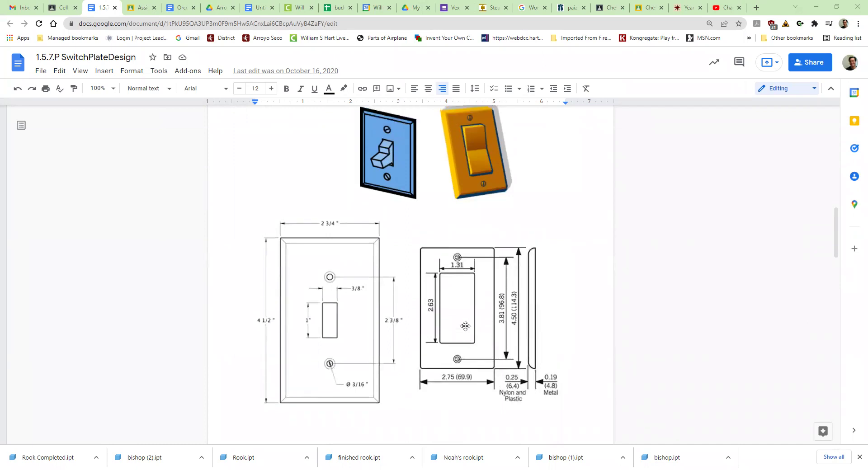
pyautogui.scroll(-3, 464, 325)
pyautogui.scroll(-11, 464, 325)
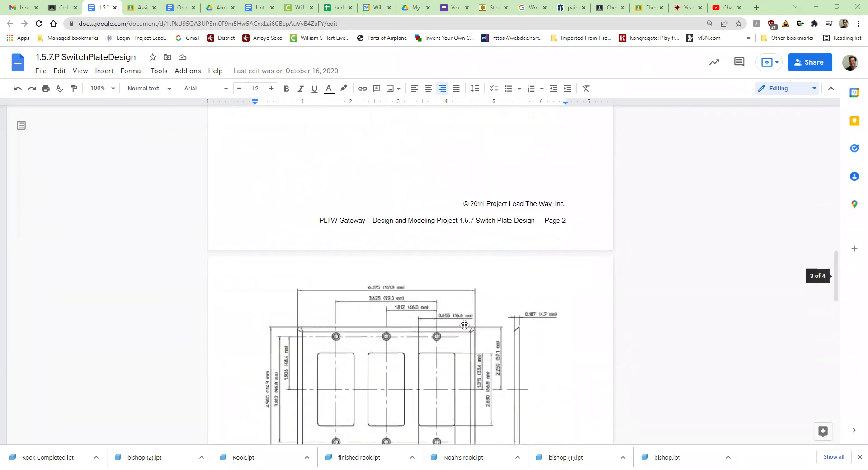
pyautogui.scroll(6, 464, 325)
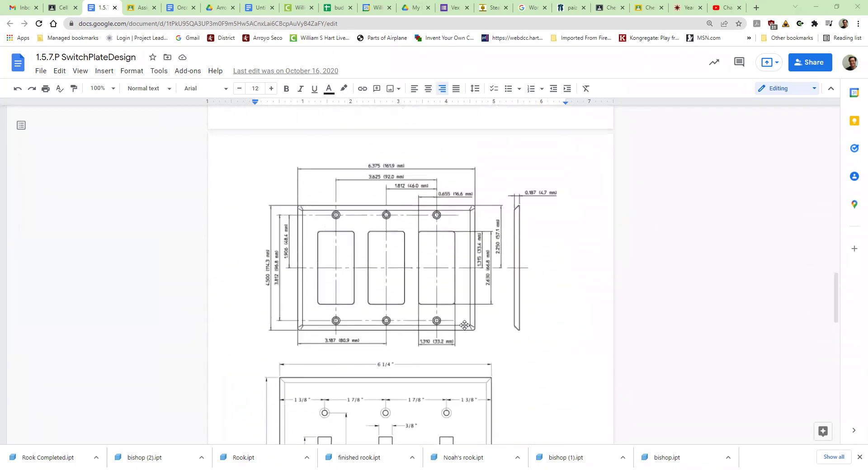
pyautogui.scroll(4, 464, 327)
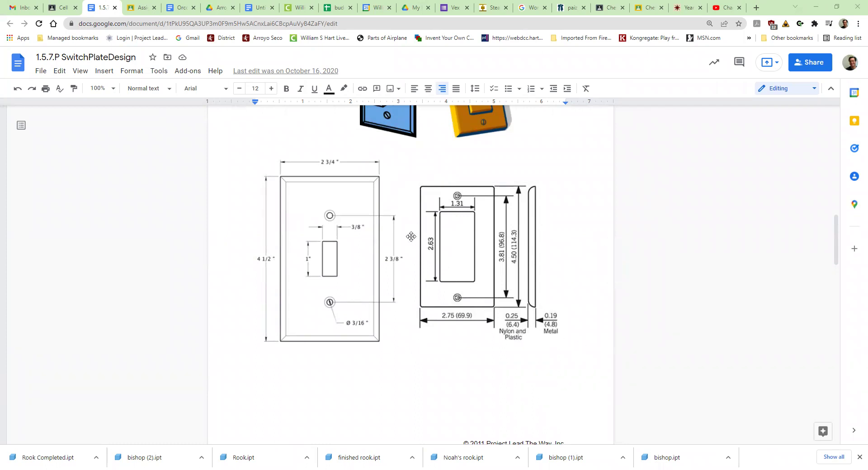
pyautogui.scroll(-4, 420, 265)
pyautogui.scroll(-3, 420, 265)
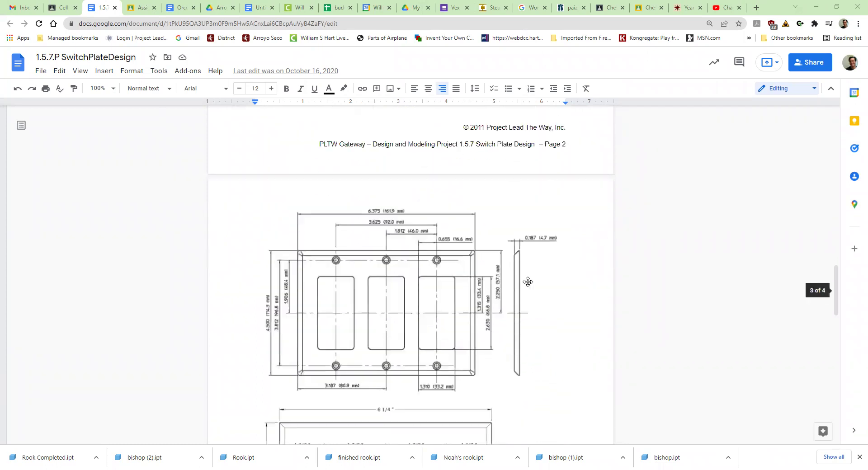
pyautogui.scroll(-4, 567, 298)
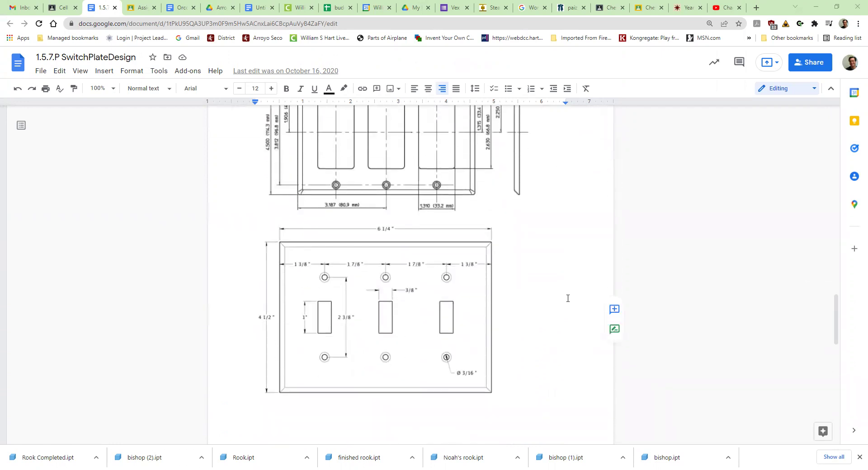
pyautogui.scroll(10, 568, 298)
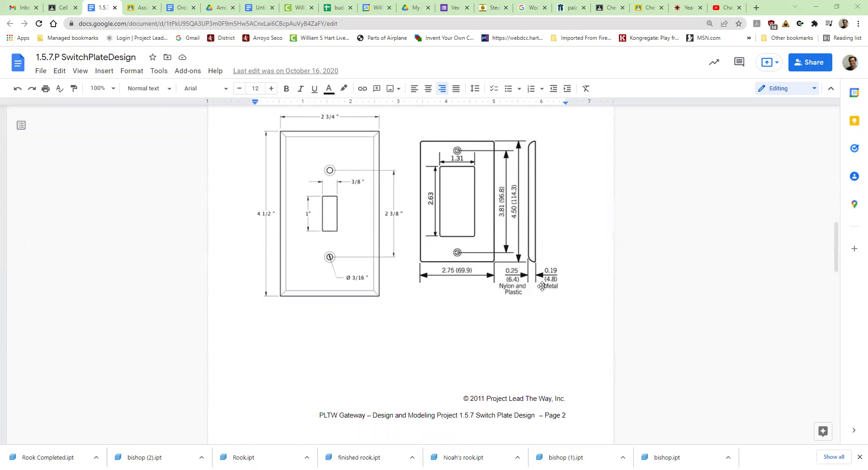
pyautogui.scroll(-5, 572, 272)
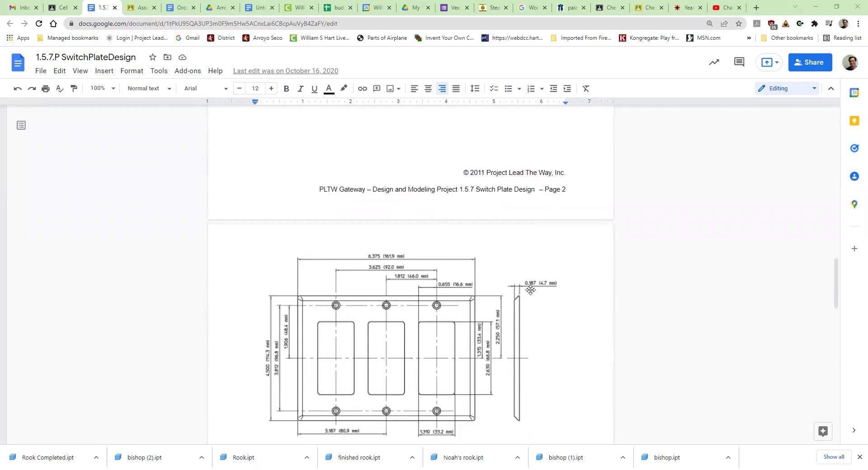
pyautogui.scroll(4, 531, 305)
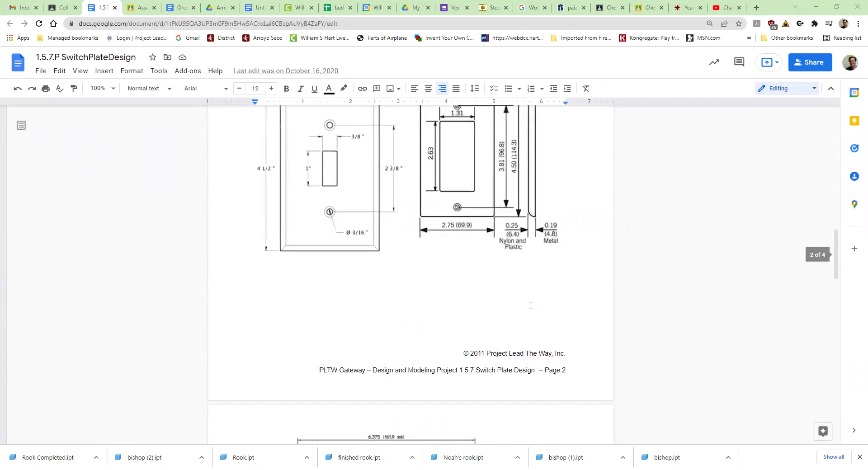
pyautogui.scroll(2, 530, 305)
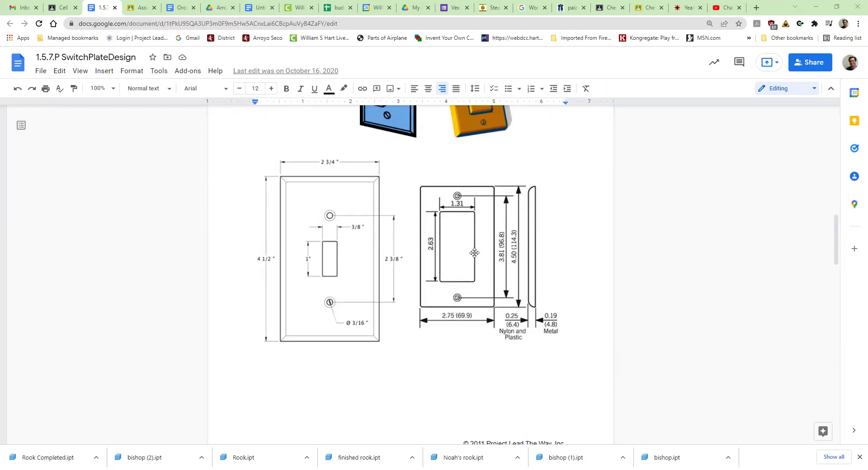
pyautogui.scroll(3, 471, 220)
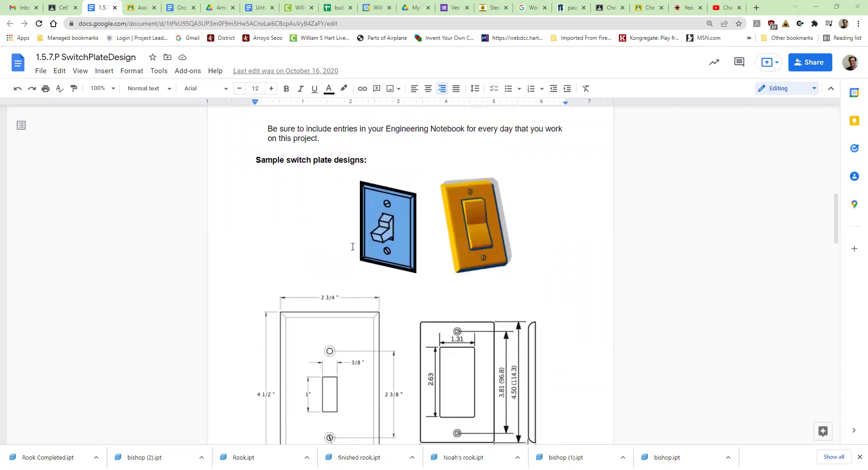
pyautogui.scroll(-3, 389, 320)
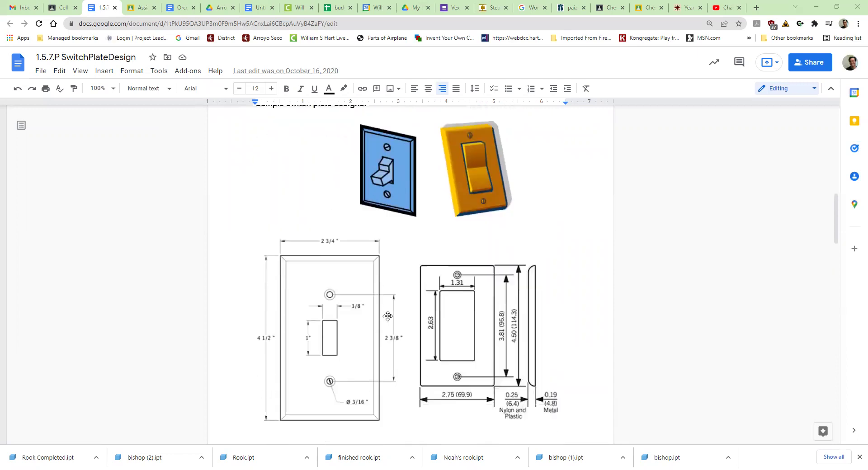
pyautogui.scroll(-7, 396, 295)
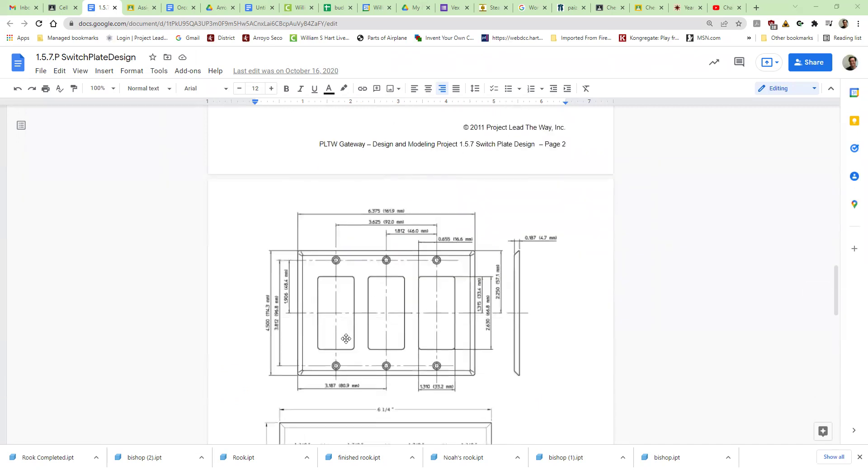
pyautogui.scroll(-3, 345, 335)
pyautogui.scroll(3, 446, 287)
pyautogui.scroll(4, 441, 291)
pyautogui.scroll(3, 425, 298)
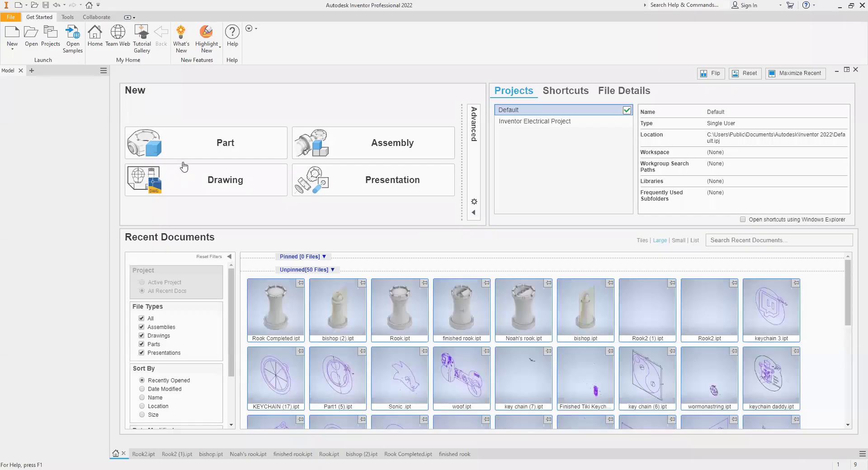
# Create a new part, start a 2D sketch on an origin plane, and choose the centre-point rectangle.
pyautogui.click(187, 152)
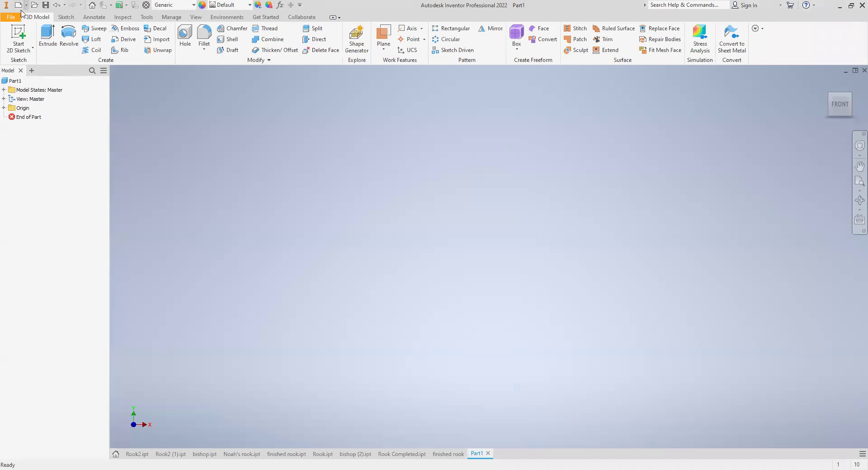
pyautogui.click(32, 47)
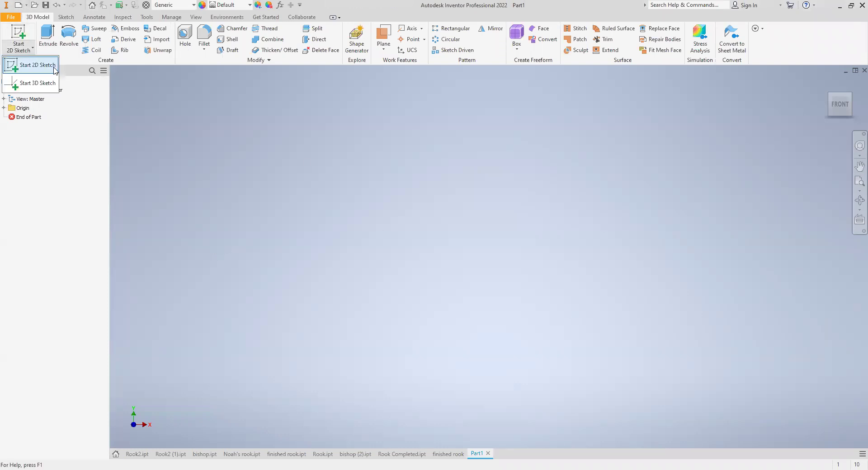
pyautogui.click(27, 63)
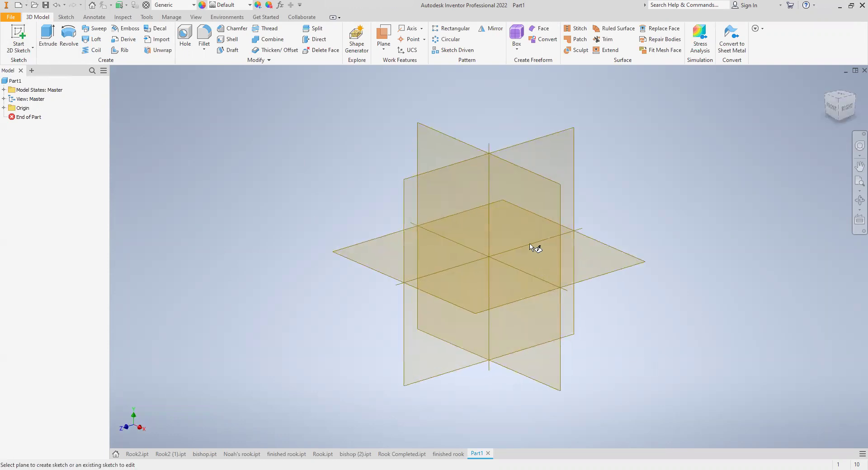
pyautogui.click(534, 246)
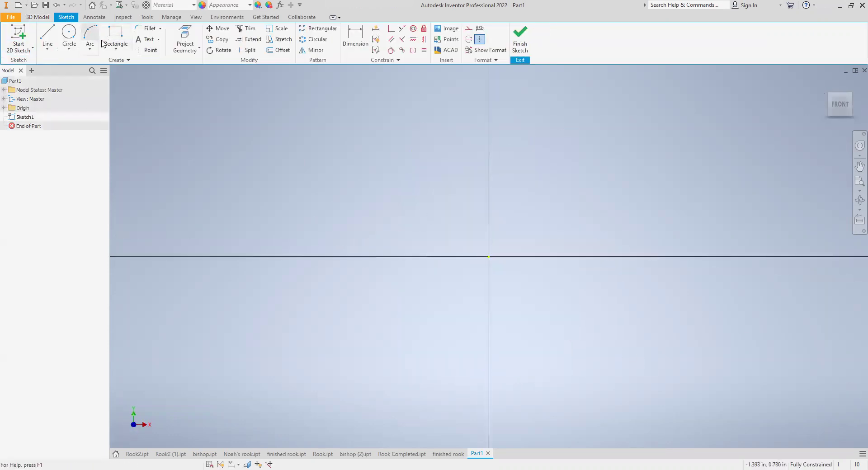
pyautogui.click(115, 51)
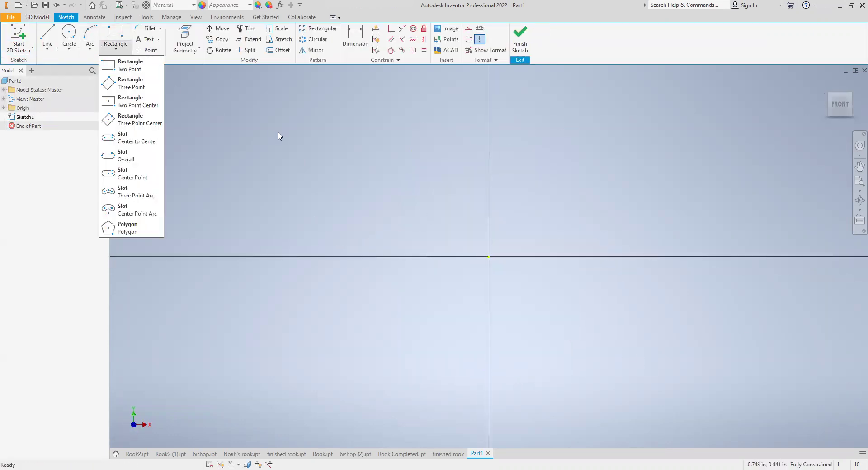
pyautogui.click(115, 105)
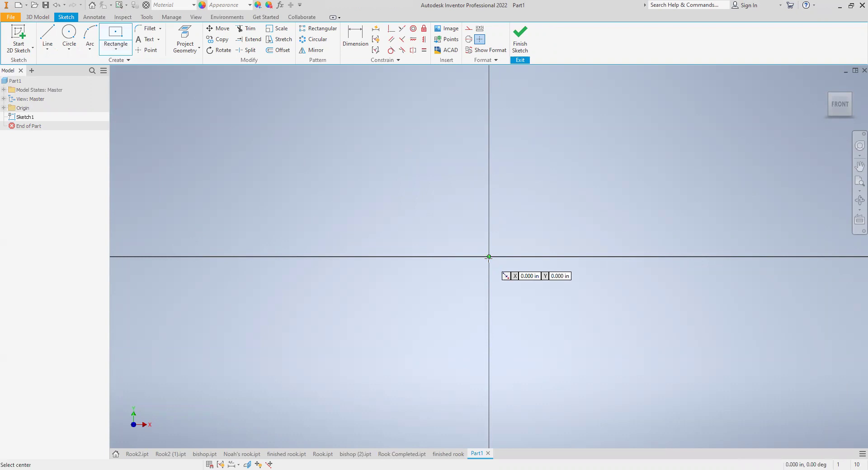
# Draw a 2.750 × 4.5 in rectangle centred on the origin and place a point beside it.
pyautogui.press('Return')
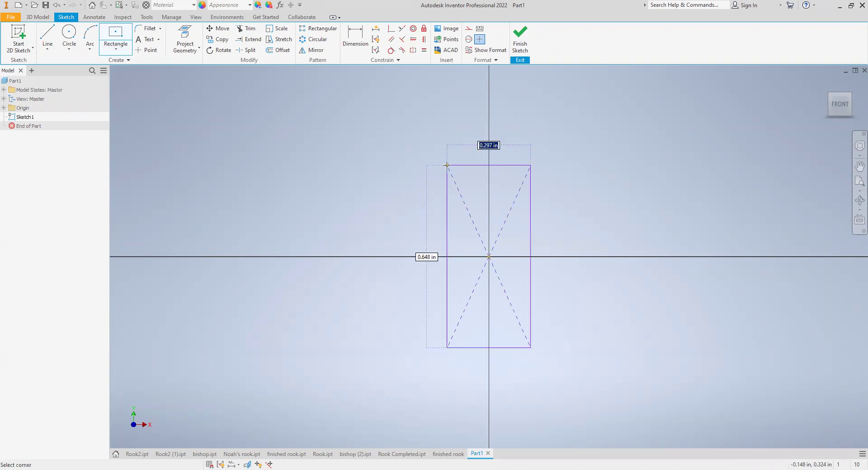
pyautogui.write('4.')
pyautogui.write('2.75')
pyautogui.press('Tab')
pyautogui.write('4.')
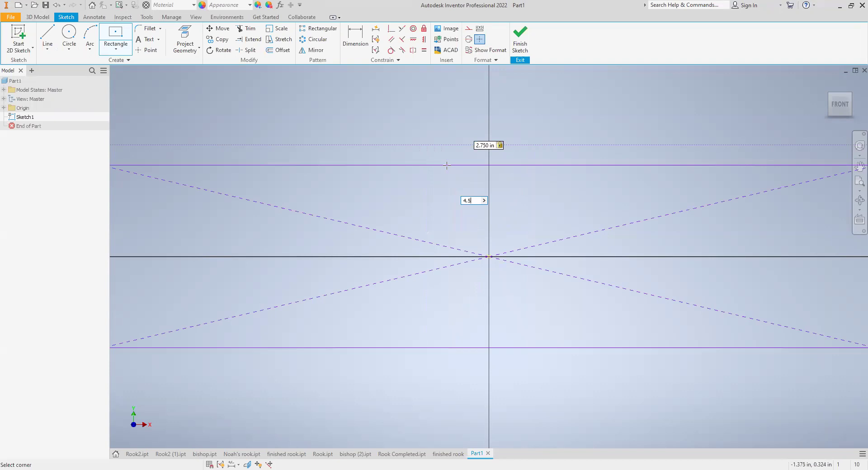
pyautogui.write('5')
pyautogui.press('Return')
pyautogui.click(860, 181)
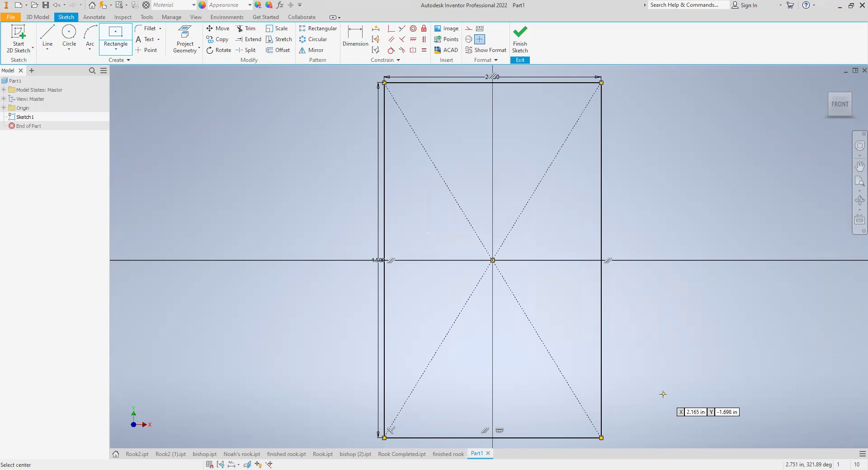
pyautogui.click(663, 394)
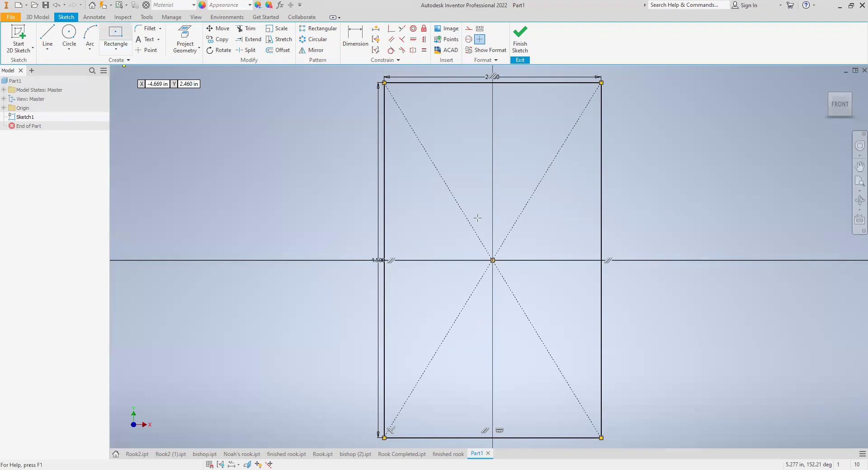
# Draw a 3/8 × 1 in slot rectangle centred on the origin and finish Sketch1.
pyautogui.click(492, 259)
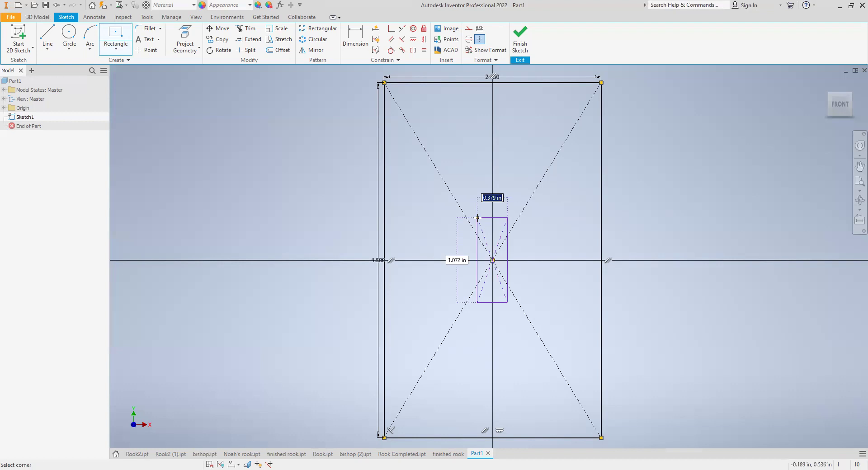
pyautogui.write('3/8')
pyautogui.press('Tab')
pyautogui.write('1')
pyautogui.press('Tab')
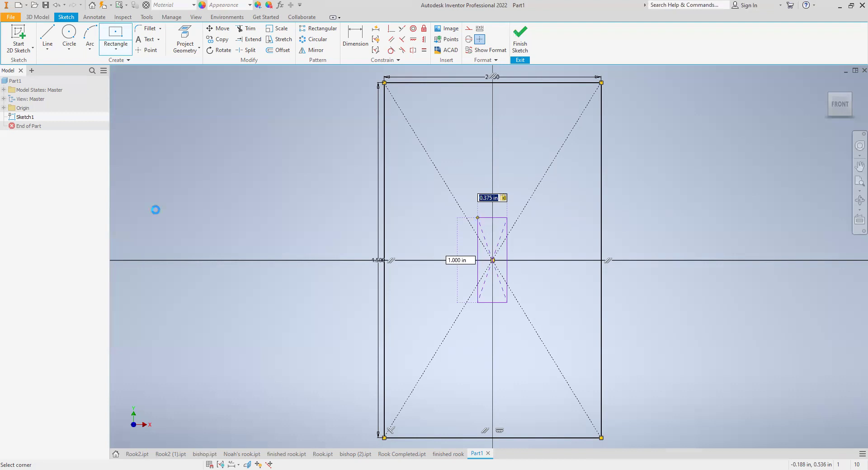
pyautogui.click(859, 181)
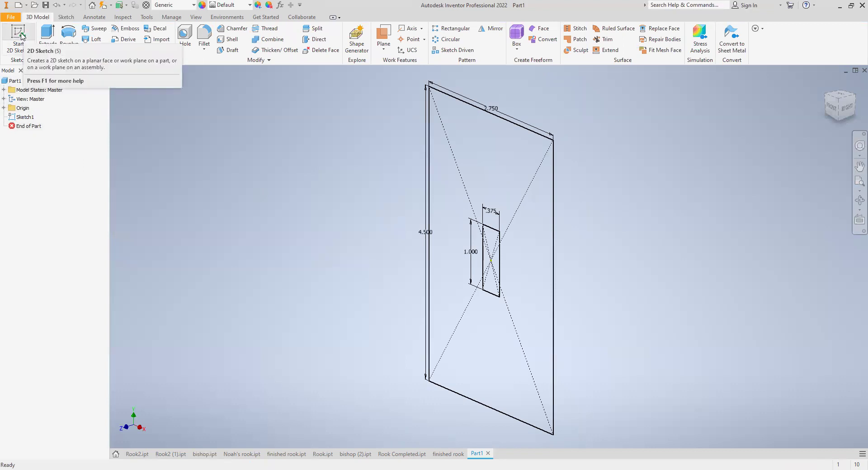
# Extrude the outer profile by 1 into a solid plate, leaving the slot cut through.
pyautogui.click(45, 42)
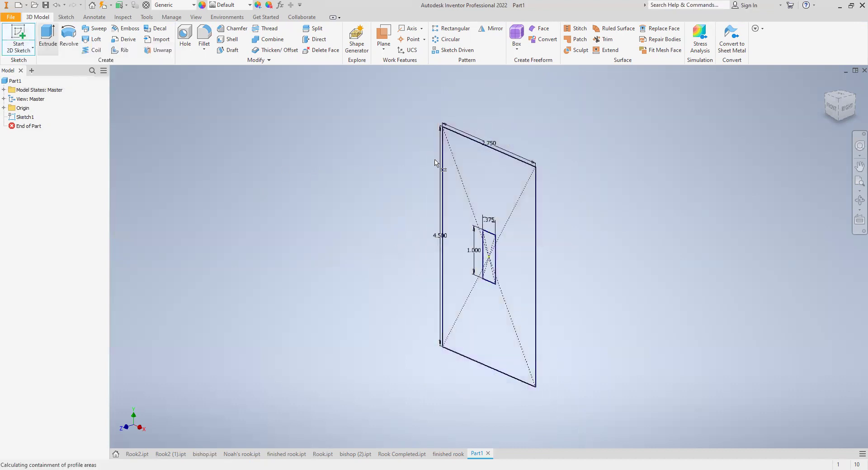
pyautogui.click(470, 181)
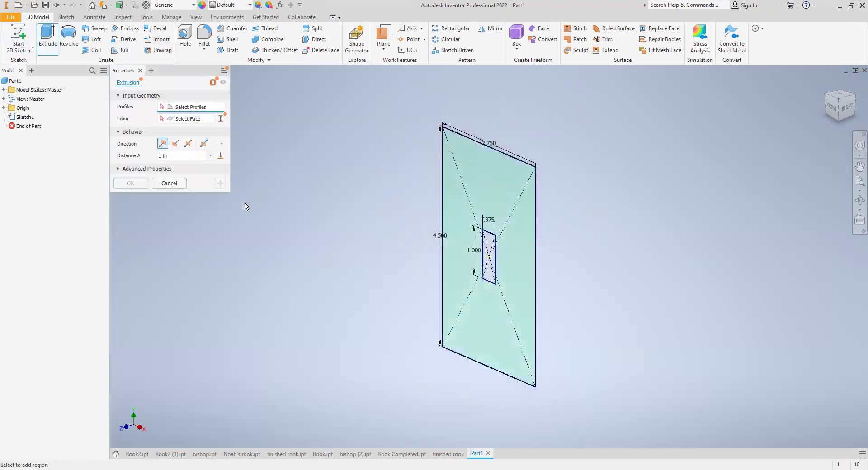
pyautogui.write('1')
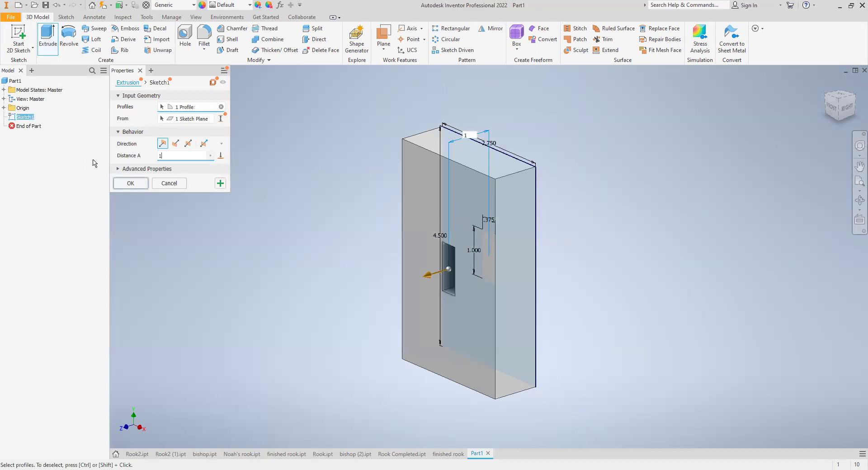
pyautogui.press('Return')
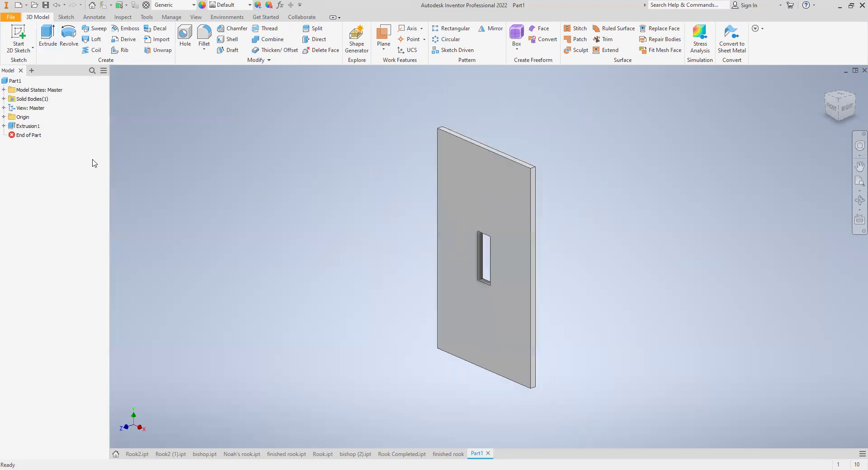
# Fillet the plate's top, right, bottom and left front edges at 0.125 in radius.
pyautogui.click(200, 34)
pyautogui.click(509, 163)
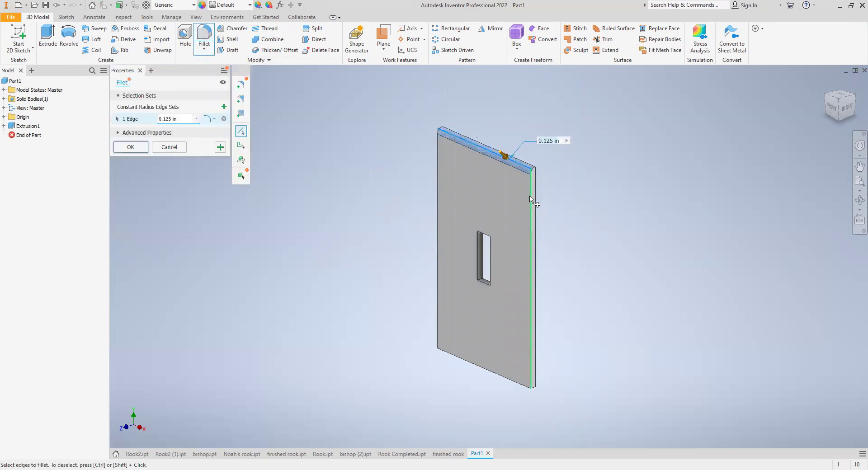
pyautogui.click(530, 199)
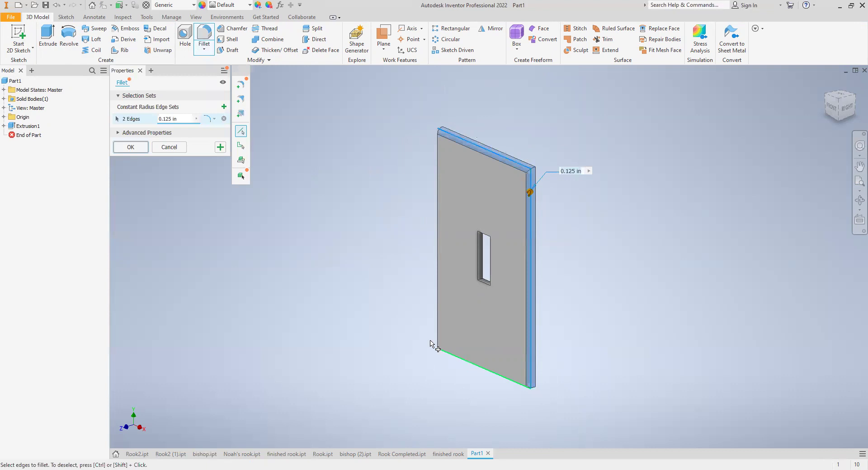
pyautogui.click(438, 344)
pyautogui.click(437, 336)
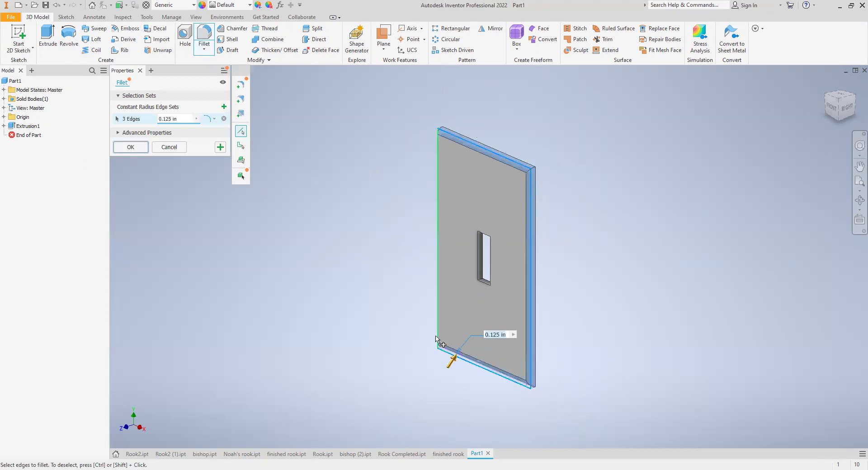
pyautogui.click(131, 147)
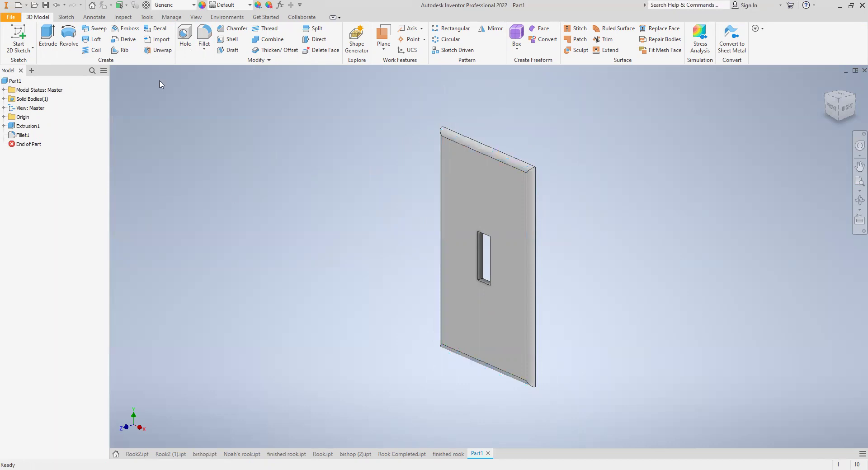
# Sketch two points on the plate's front face and dimension them 2.375 in apart.
pyautogui.click(18, 37)
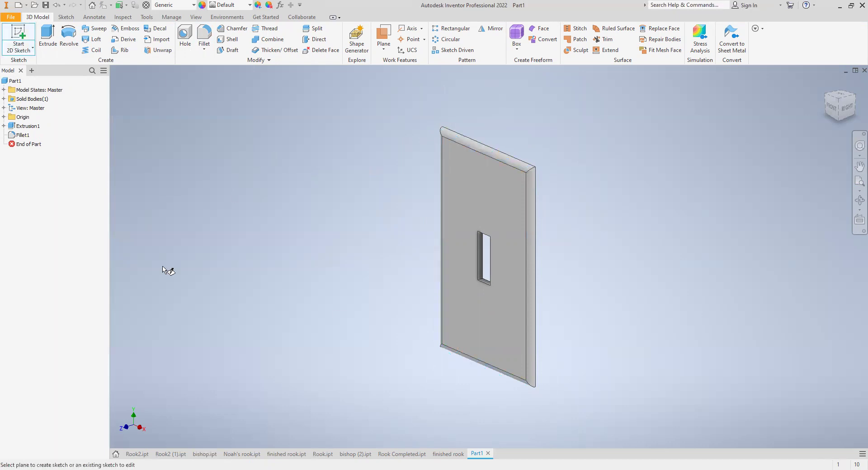
pyautogui.click(461, 280)
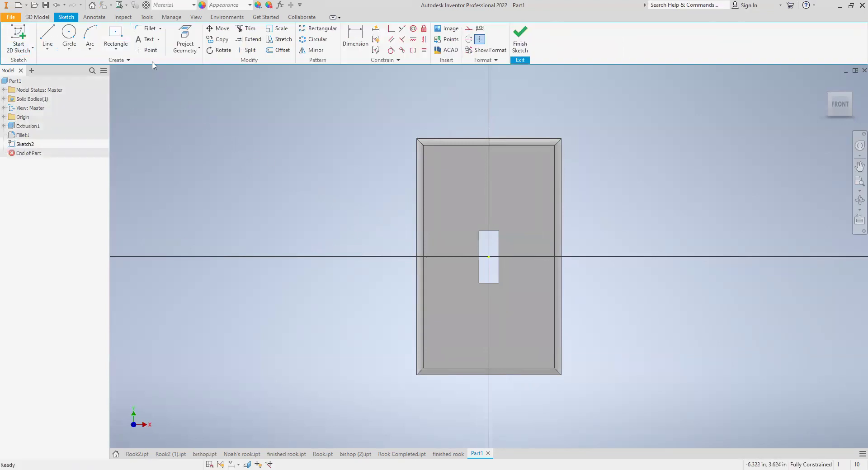
pyautogui.click(145, 50)
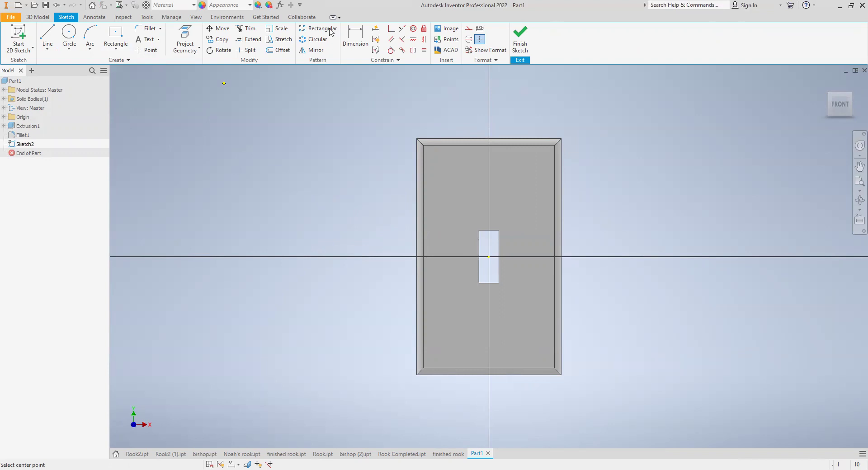
pyautogui.click(348, 37)
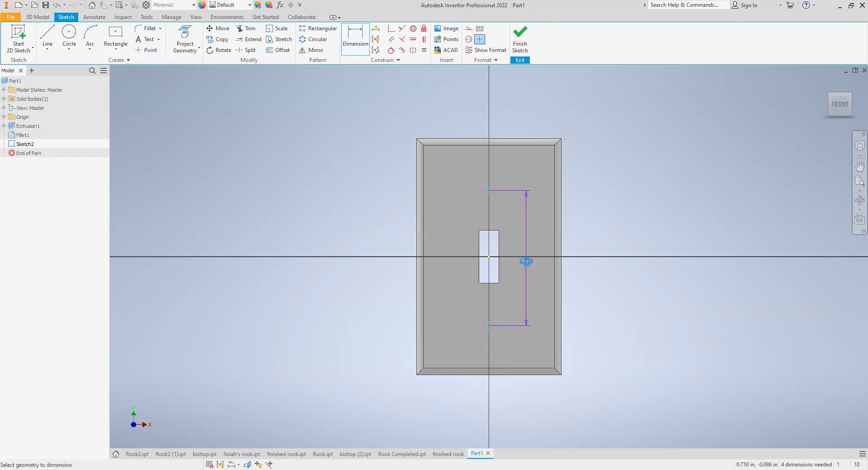
pyautogui.click(527, 265)
pyautogui.write('2/')
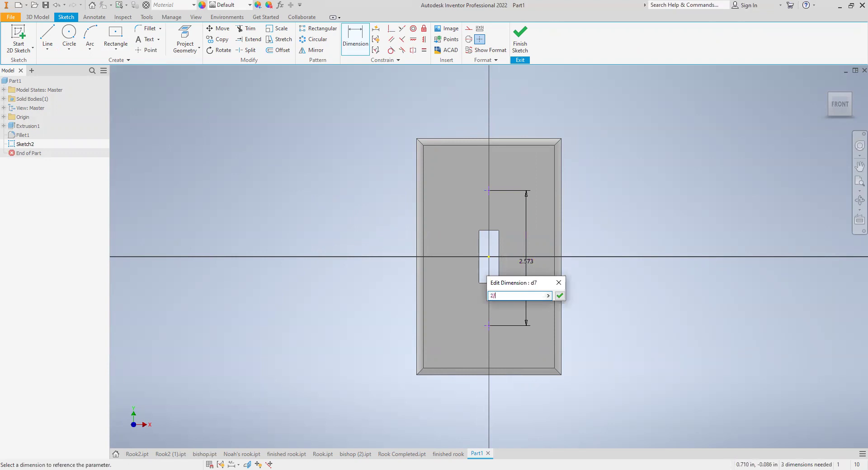
pyautogui.press('BackSpace')
pyautogui.write('.375')
pyautogui.press('Return')
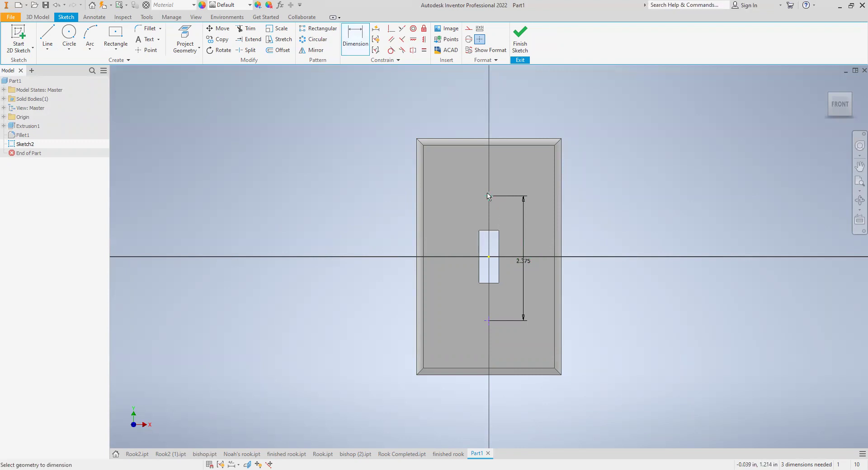
# Dimension the top point to the centre as half the 2.375 spacing, then finish the sketch.
pyautogui.click(488, 197)
pyautogui.click(489, 257)
pyautogui.click(458, 226)
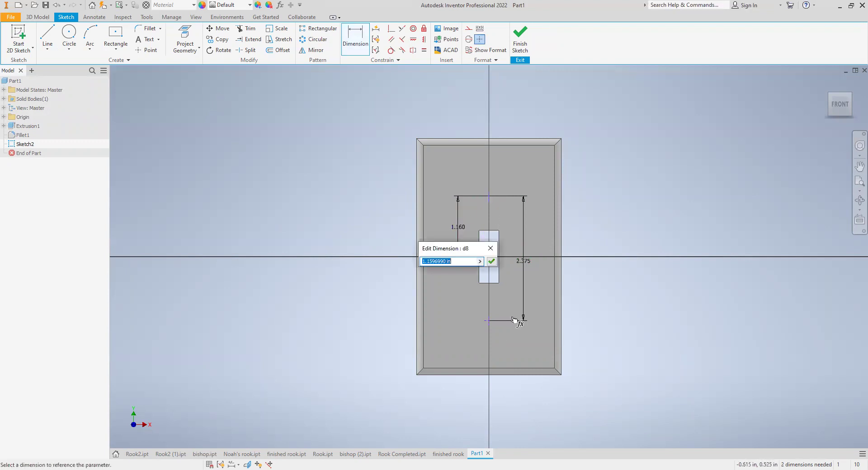
pyautogui.click(524, 265)
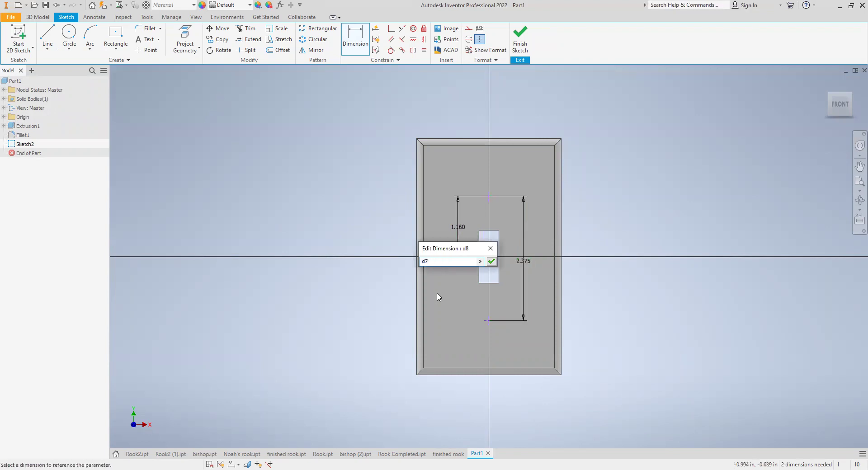
pyautogui.write('/2')
pyautogui.press('Return')
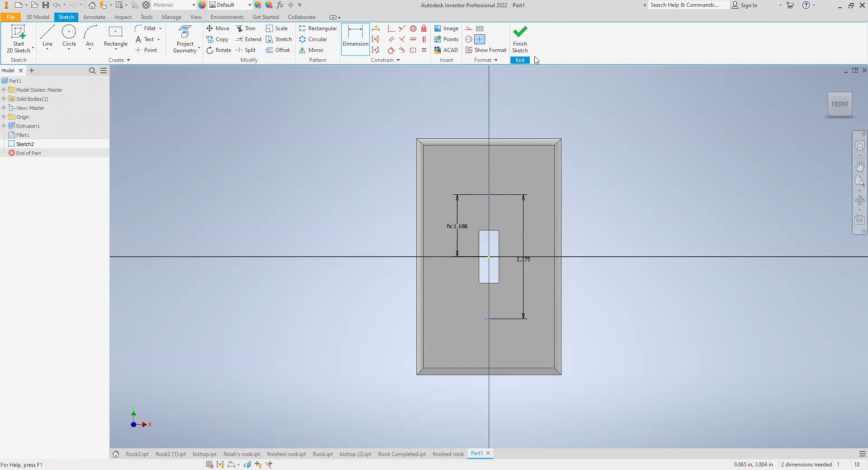
pyautogui.click(520, 38)
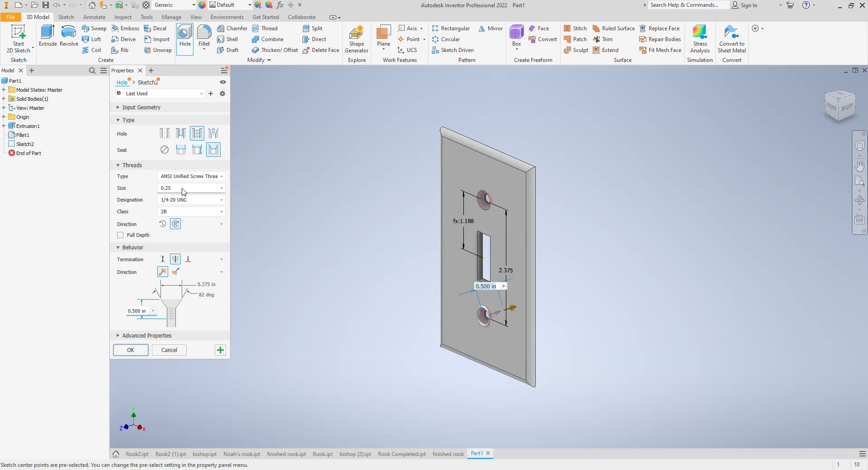
# Set the hole thread size to 0.138 (#6) and create the two countersunk screw holes.
pyautogui.click(183, 189)
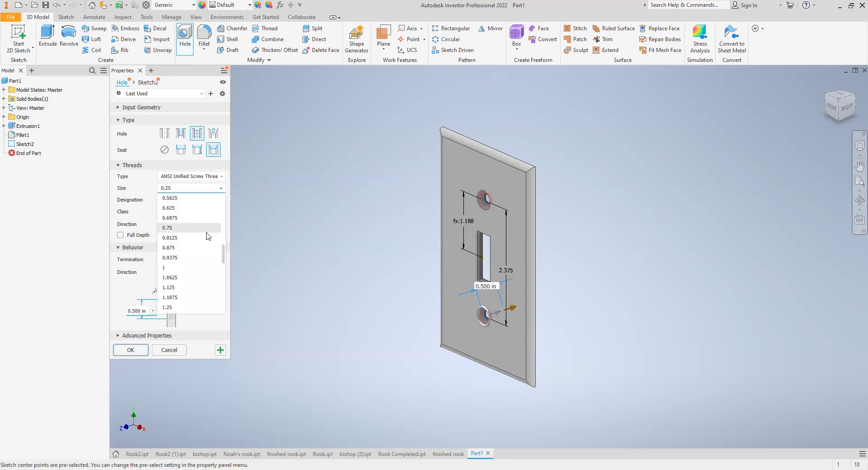
pyautogui.scroll(-3, 208, 233)
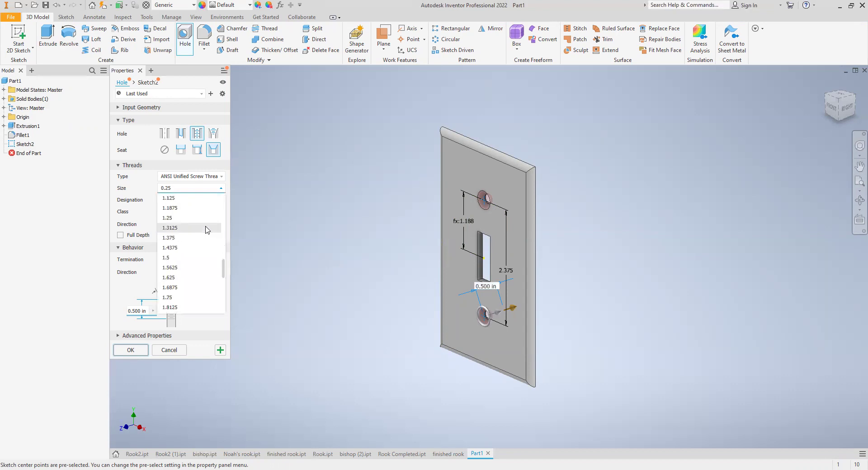
pyautogui.scroll(-2, 205, 229)
pyautogui.scroll(-5, 206, 230)
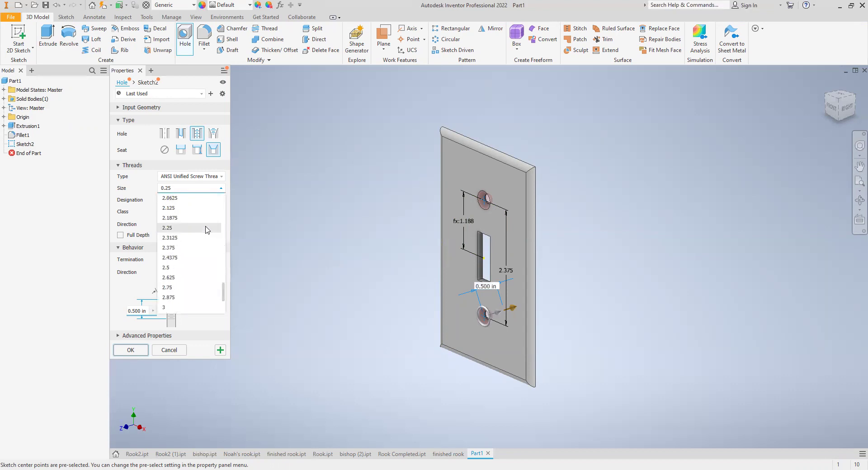
pyautogui.scroll(-1, 208, 230)
pyautogui.scroll(4, 206, 228)
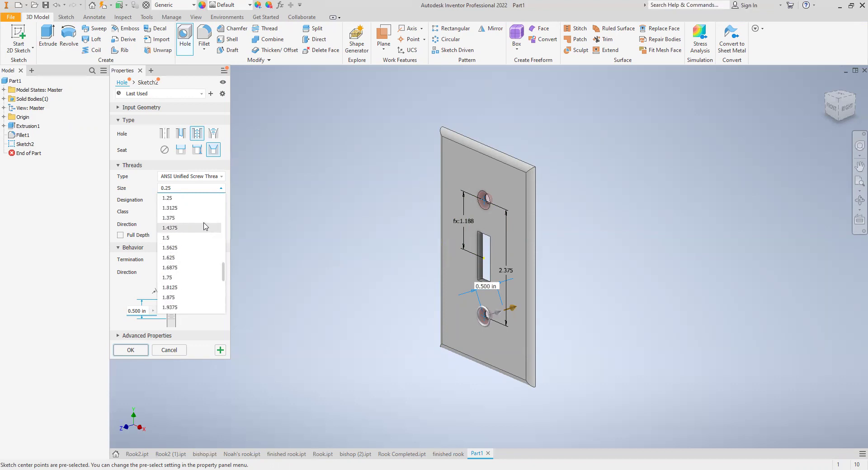
pyautogui.scroll(-4, 206, 227)
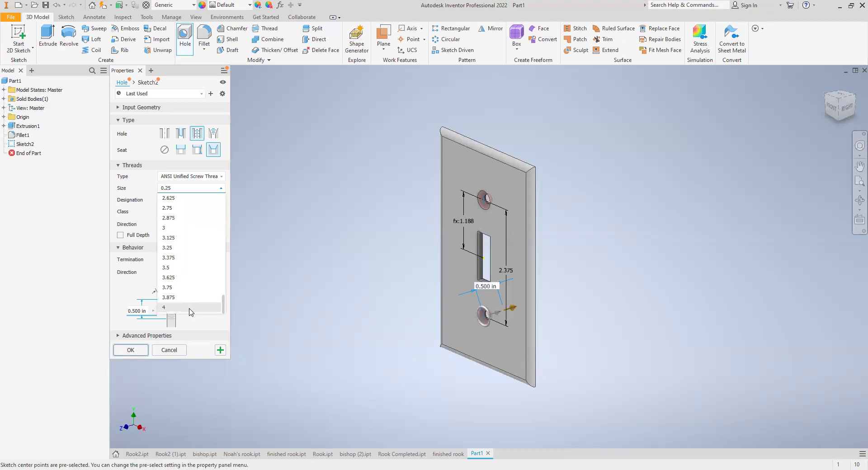
pyautogui.scroll(10, 189, 311)
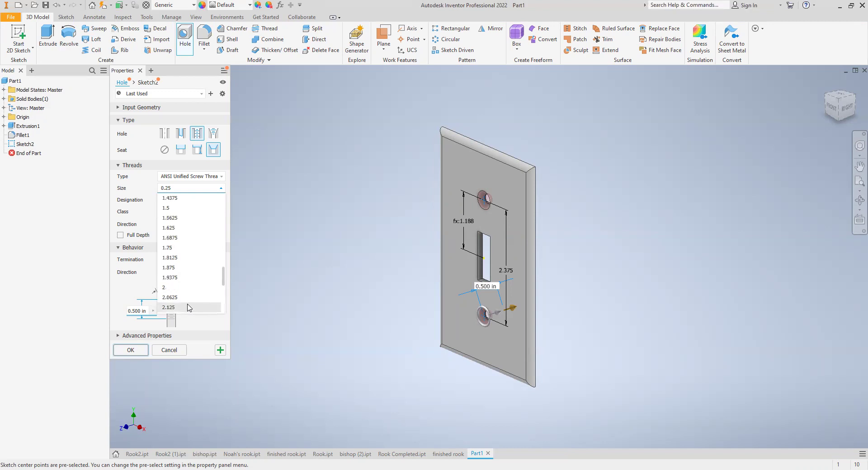
pyautogui.scroll(5, 189, 304)
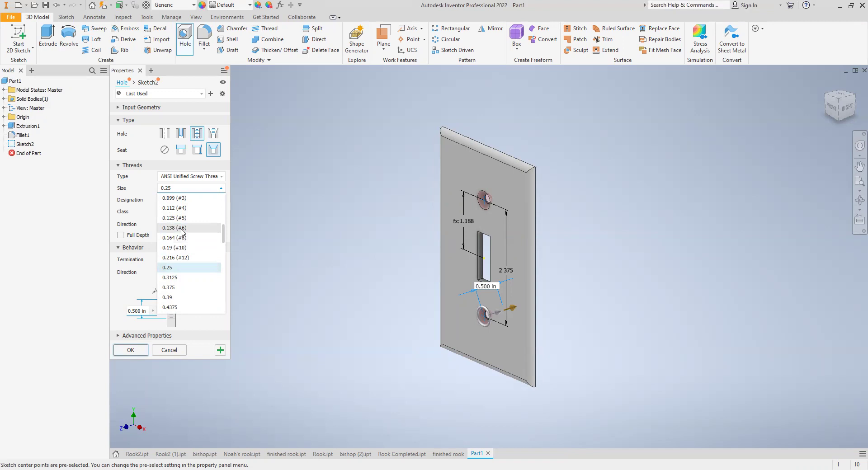
pyautogui.click(182, 229)
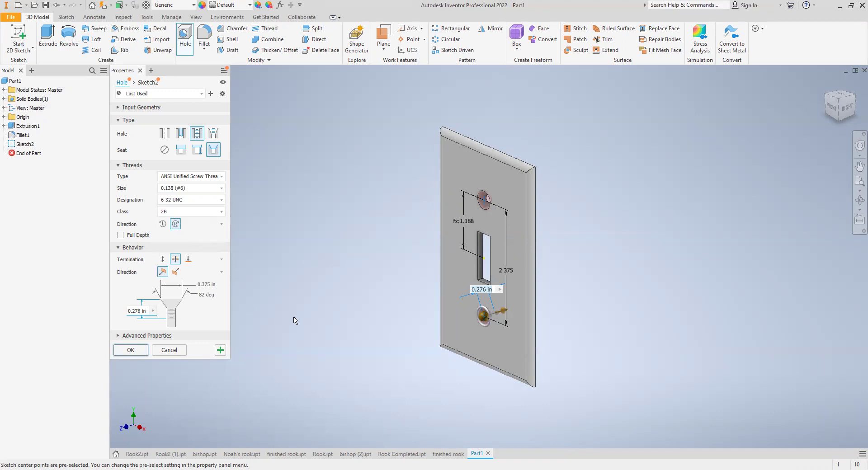
pyautogui.click(140, 352)
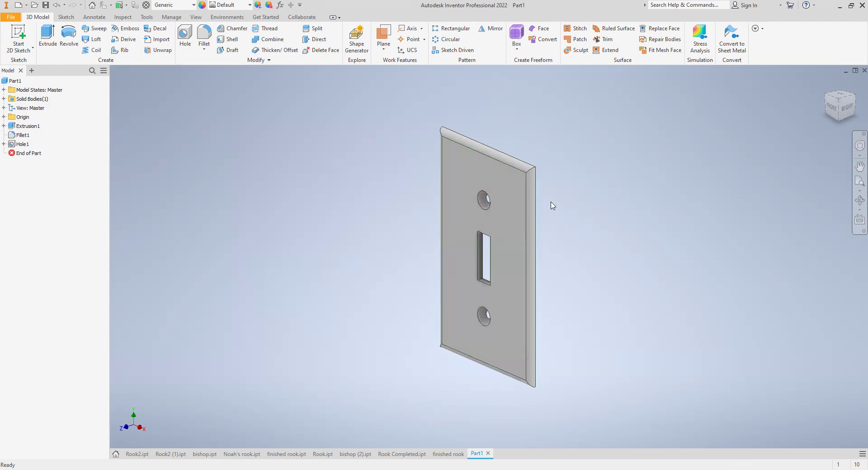
# Delete Fillet1 from the model browser.
pyautogui.rightClick(12, 136)
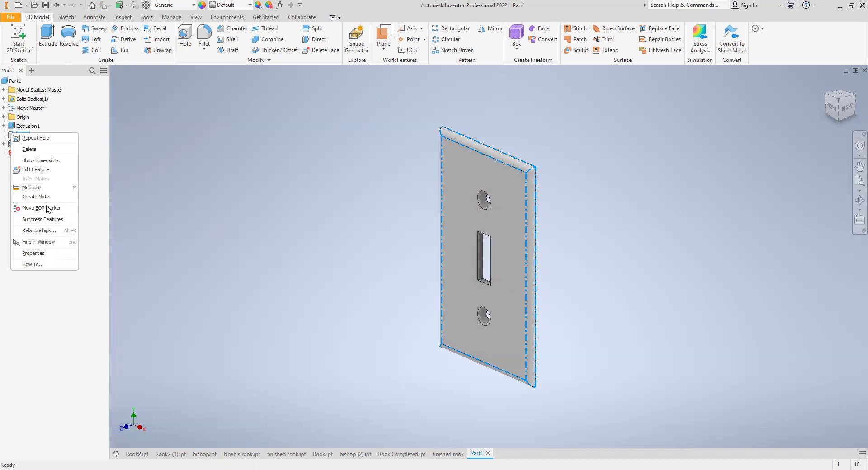
pyautogui.click(37, 149)
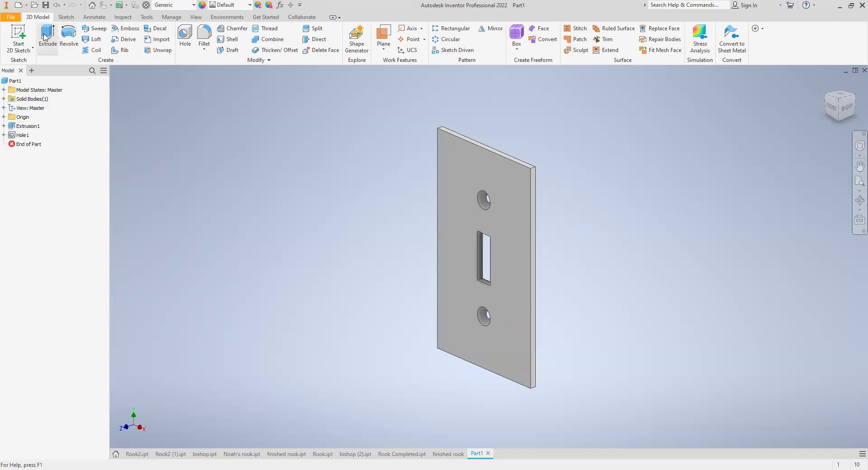
# On the plate's front face, draw 2 in diameter circles on both top corners and finish the sketch.
pyautogui.press('s')
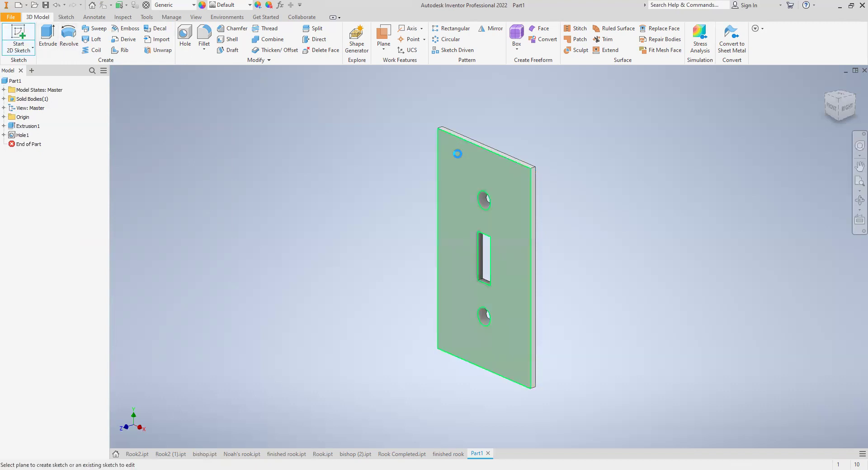
pyautogui.click(454, 154)
pyautogui.click(479, 218)
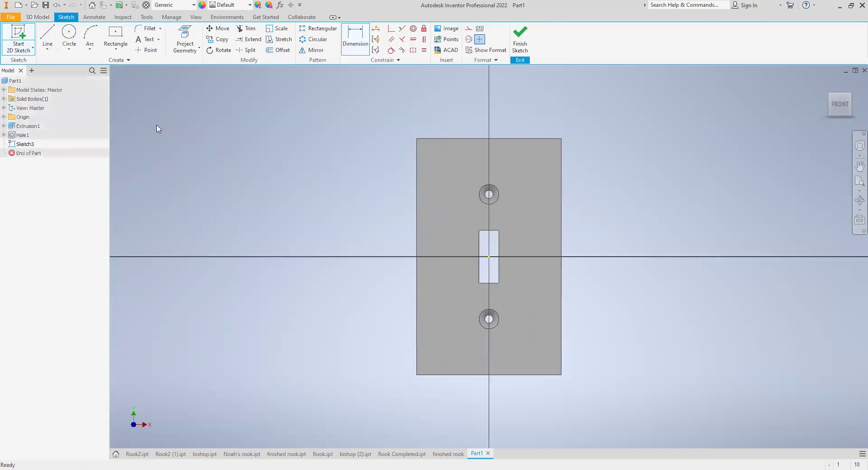
pyautogui.click(69, 34)
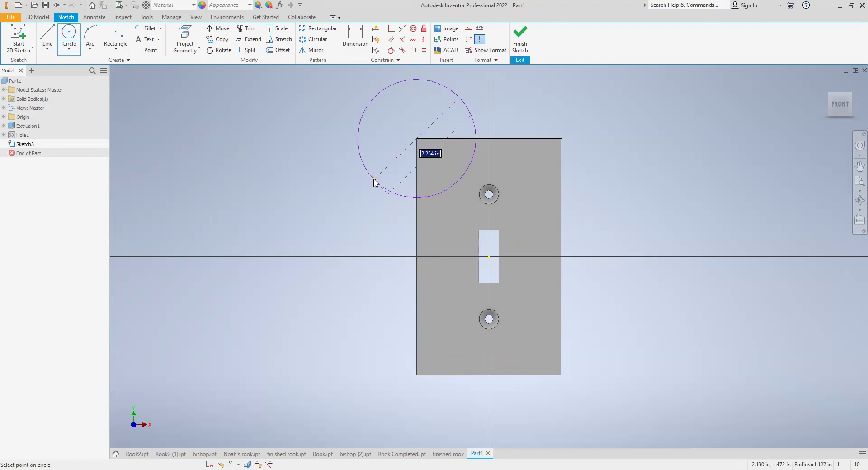
pyautogui.write('2')
pyautogui.press('Return')
pyautogui.click(561, 138)
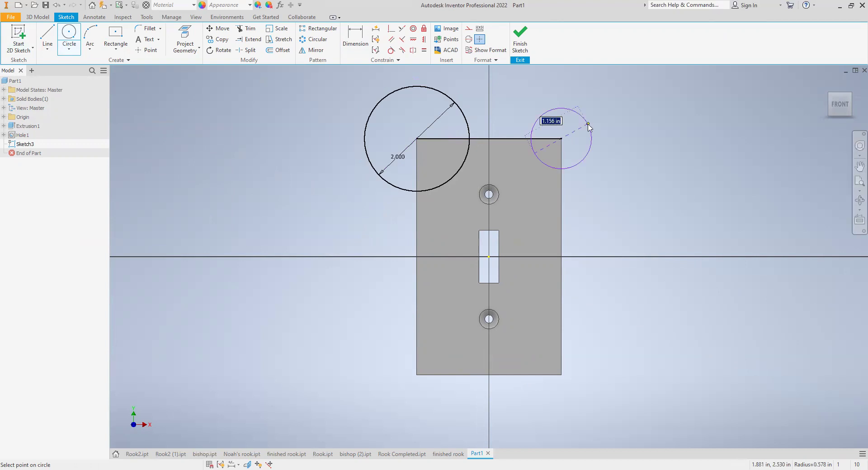
pyautogui.write('2')
pyautogui.press('Return')
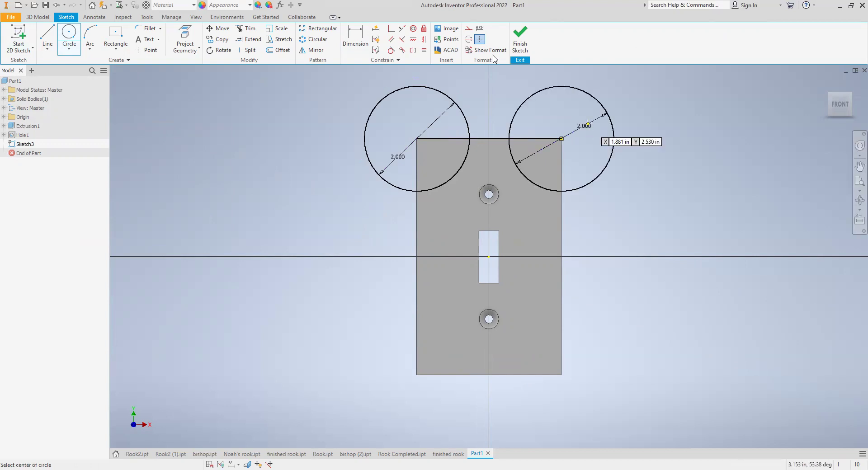
pyautogui.click(519, 47)
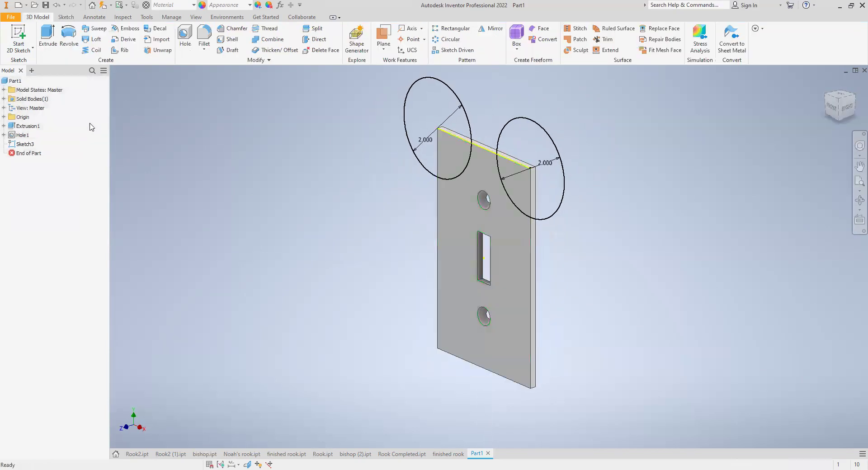
# Extrude both Sketch3 corner circles 1/8 in into round ears, then check them from the right side.
pyautogui.click(46, 40)
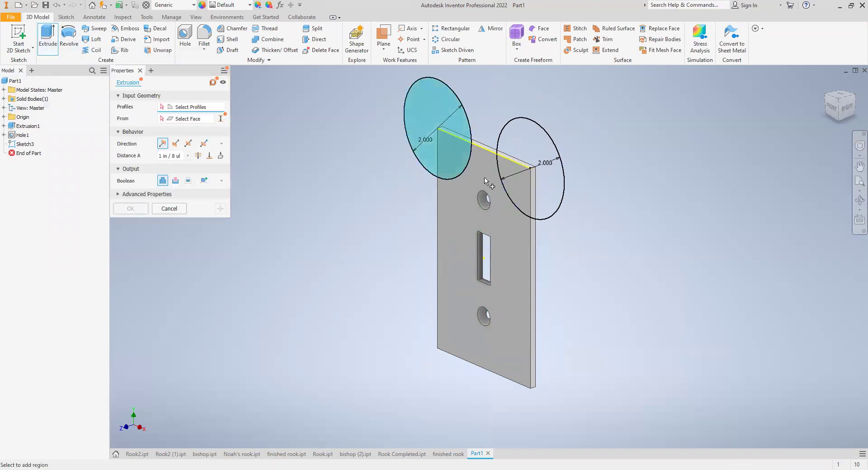
pyautogui.click(536, 199)
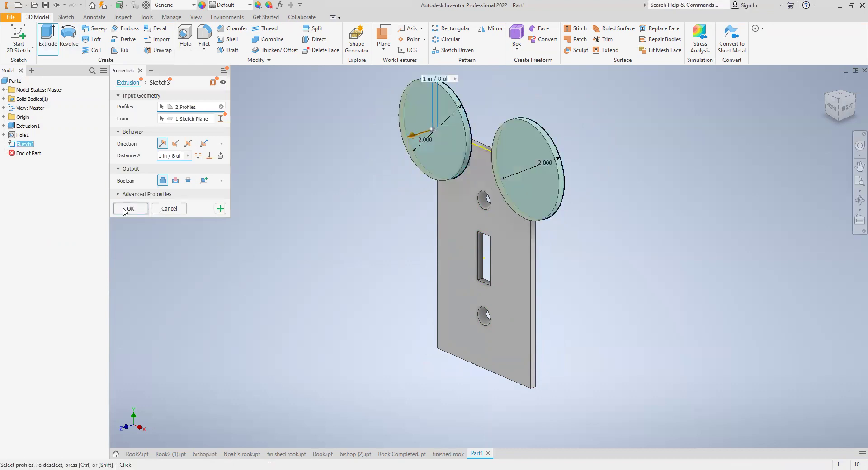
pyautogui.press('Return')
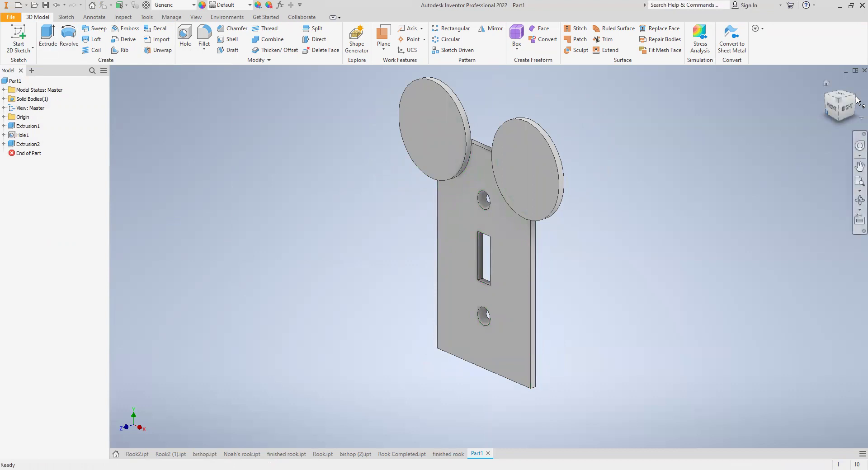
pyautogui.click(847, 107)
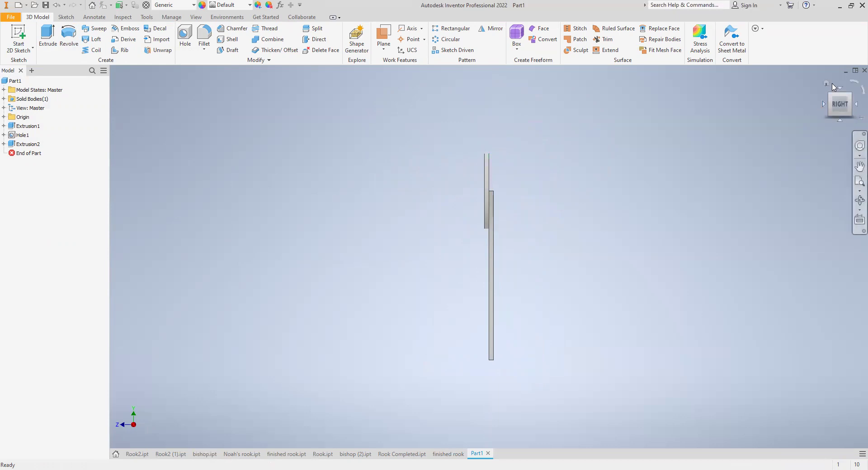
pyautogui.click(825, 84)
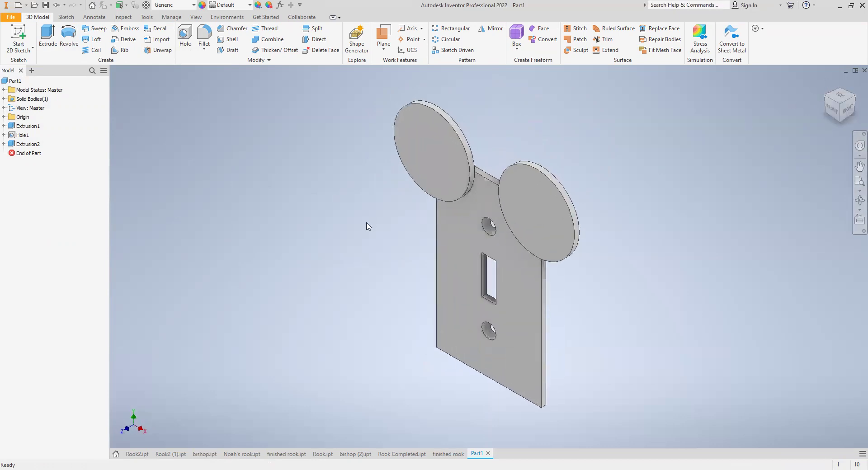
# Edit Extrusion2 to extrude symmetrically with a 1/4 in distance.
pyautogui.click(12, 144)
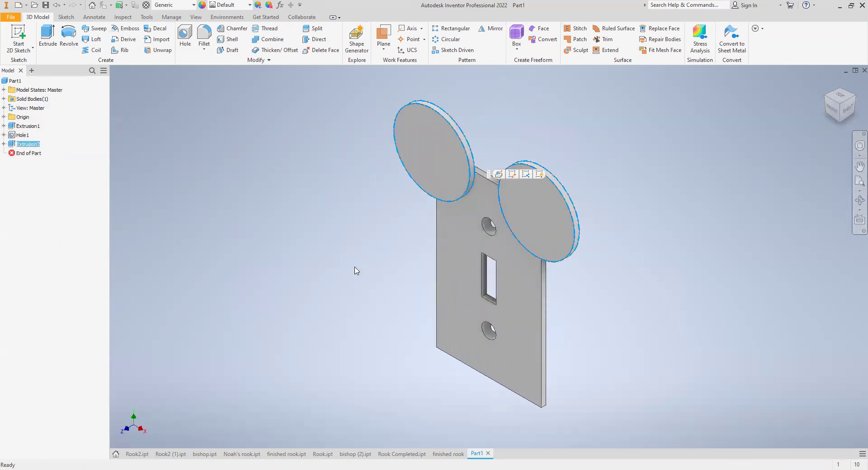
pyautogui.doubleClick(13, 144)
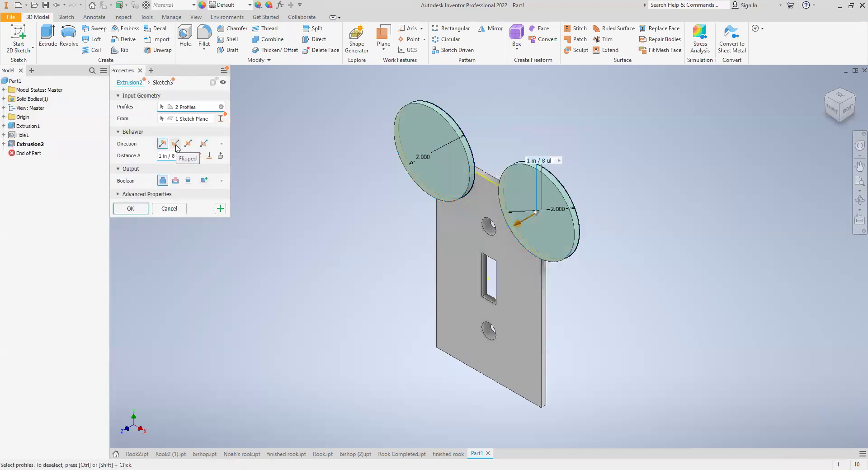
pyautogui.click(124, 210)
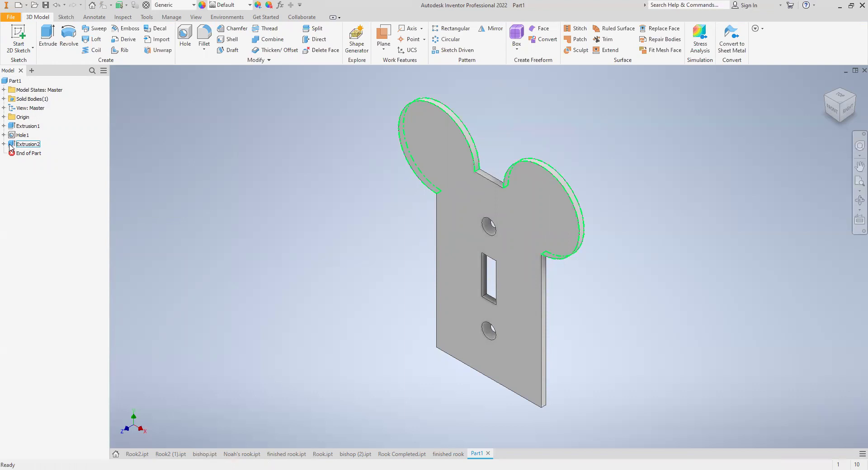
pyautogui.doubleClick(10, 144)
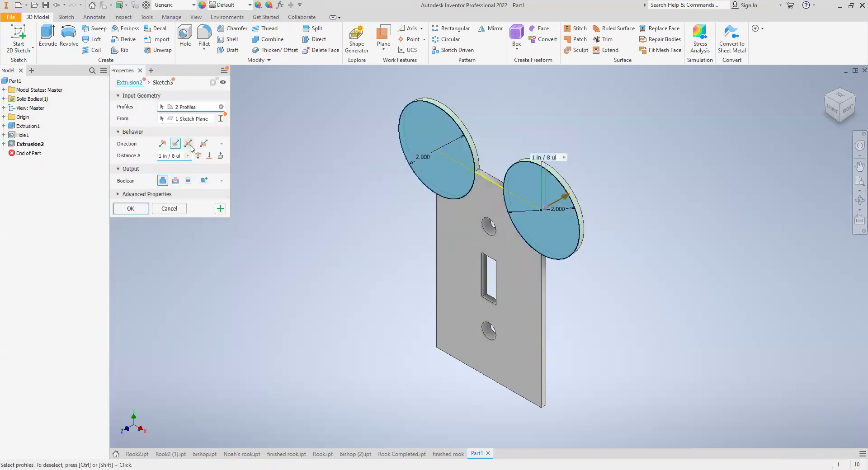
pyautogui.click(188, 143)
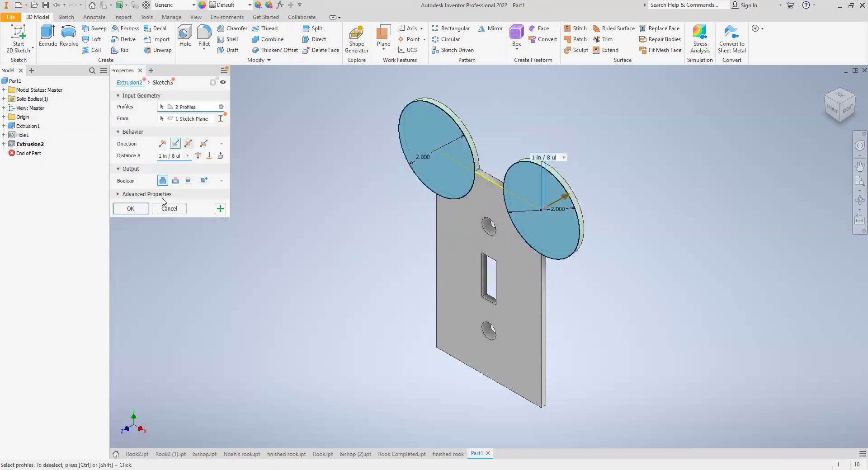
pyautogui.doubleClick(172, 156)
pyautogui.write('4')
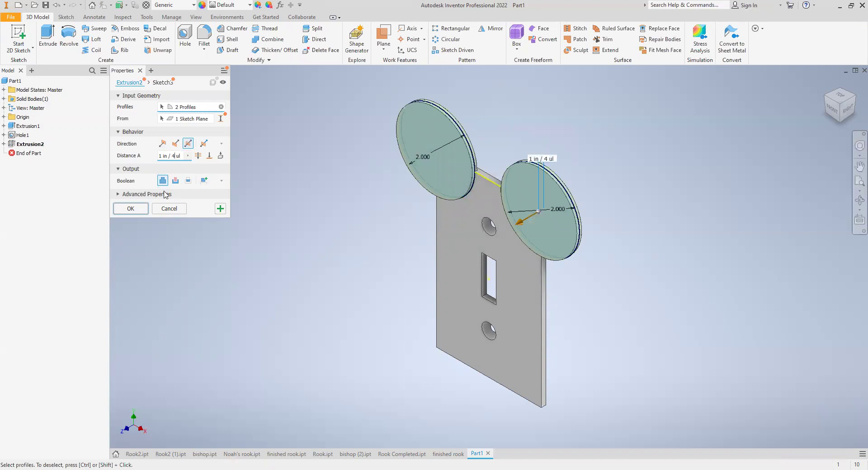
pyautogui.press('Return')
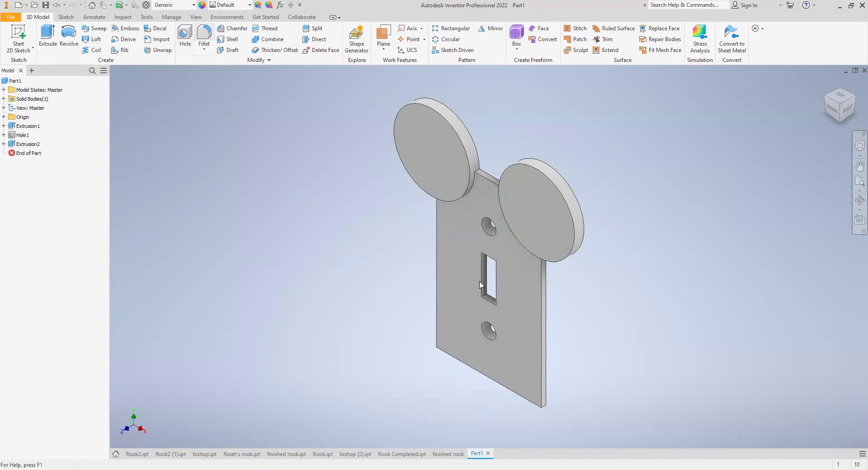
# Fillet the plate's side edges, the top edge between the ears and both ear rims at 0.125 in.
pyautogui.click(465, 368)
pyautogui.press('f')
pyautogui.click(542, 360)
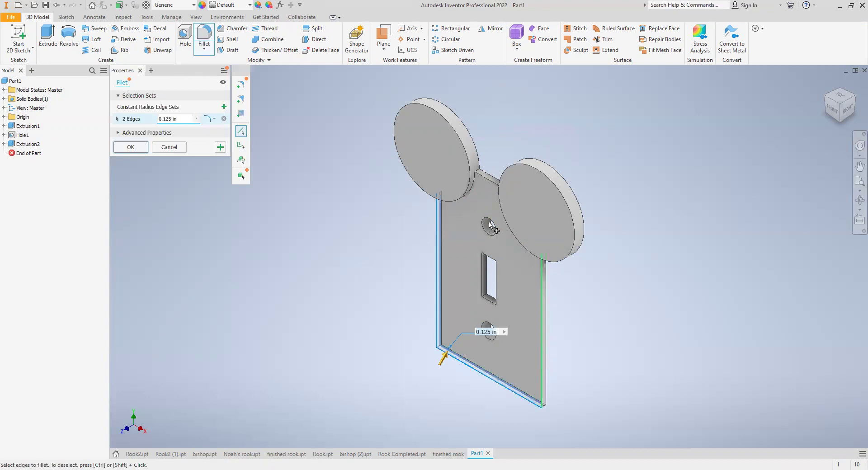
pyautogui.click(489, 184)
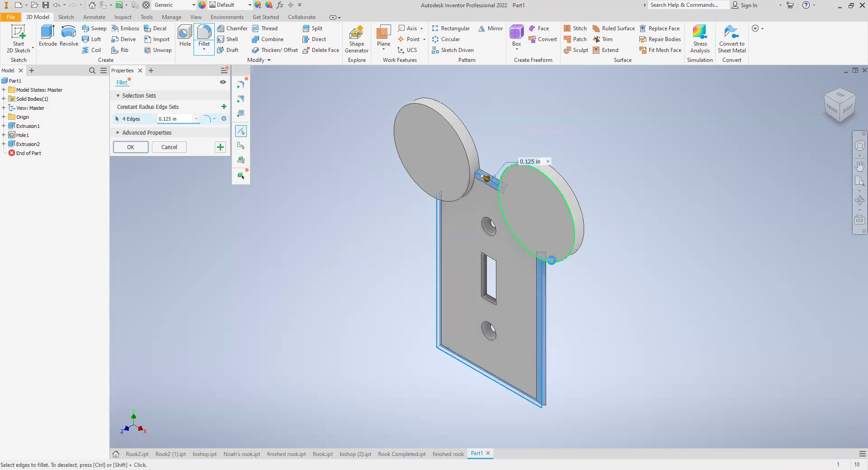
pyautogui.click(458, 212)
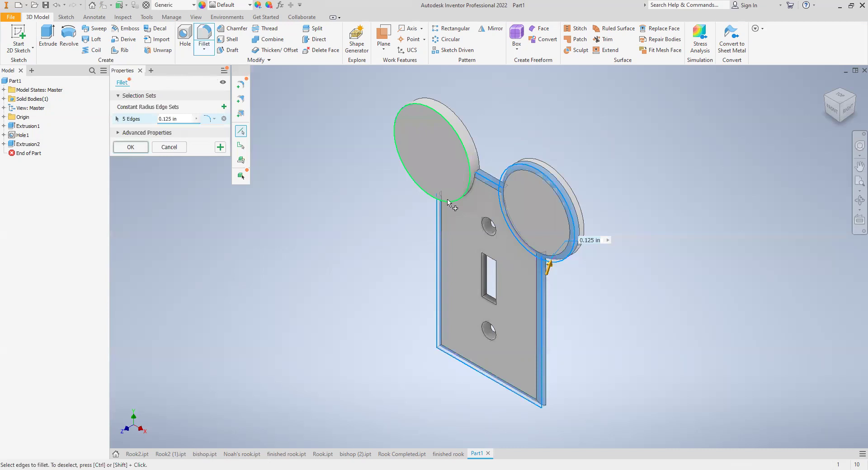
pyautogui.click(447, 201)
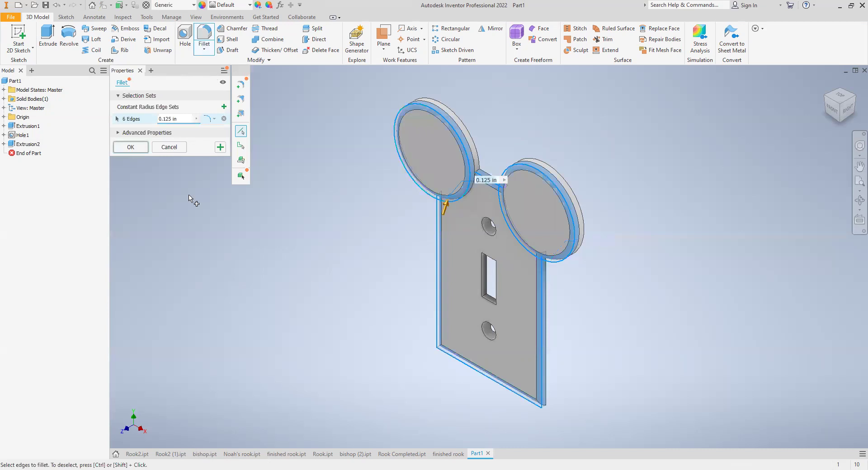
pyautogui.click(130, 148)
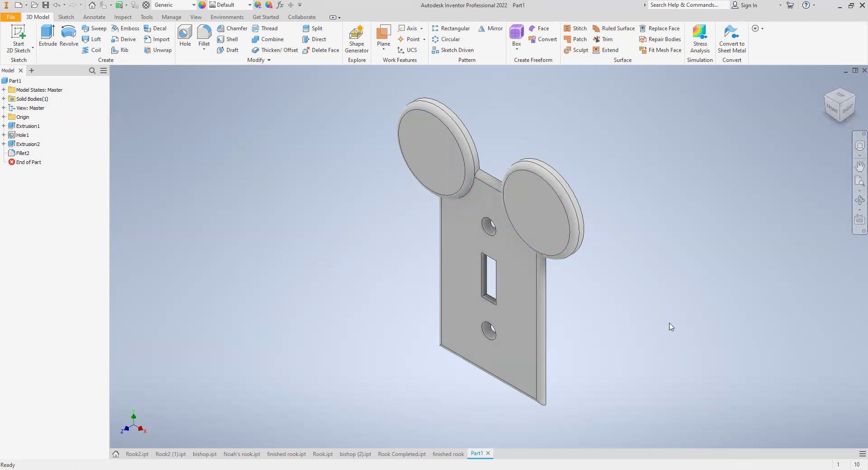
# Delete Extrusion2 to remove the round ears, keeping Hole1 and Fillet2.
pyautogui.rightClick(12, 146)
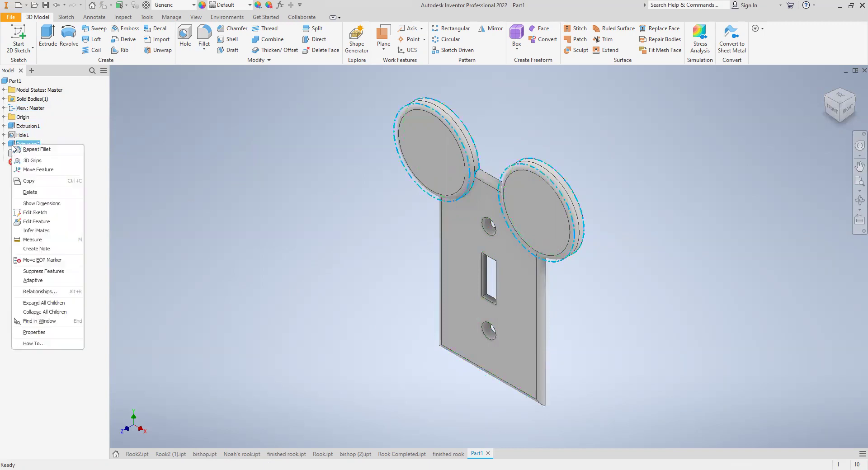
pyautogui.click(38, 194)
pyautogui.press('Return')
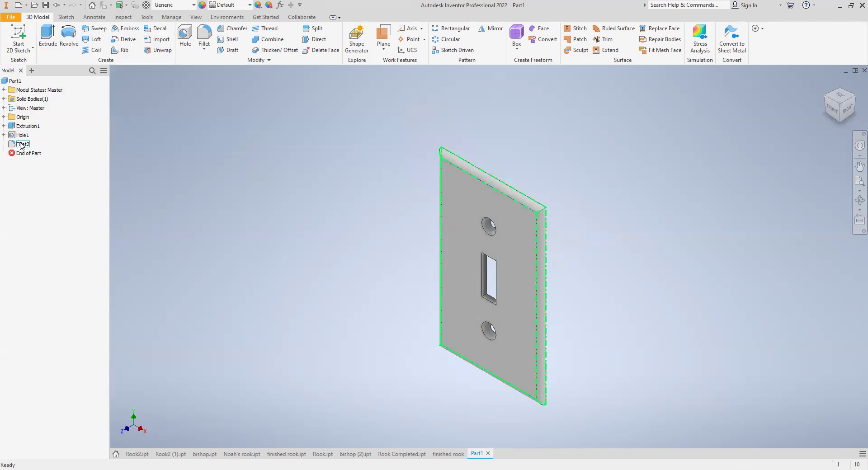
pyautogui.rightClick(19, 143)
pyautogui.press('Escape')
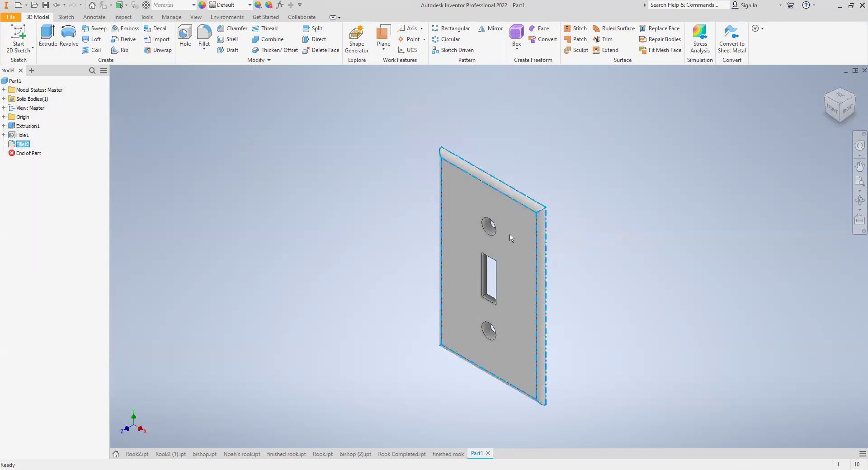
pyautogui.click(11, 32)
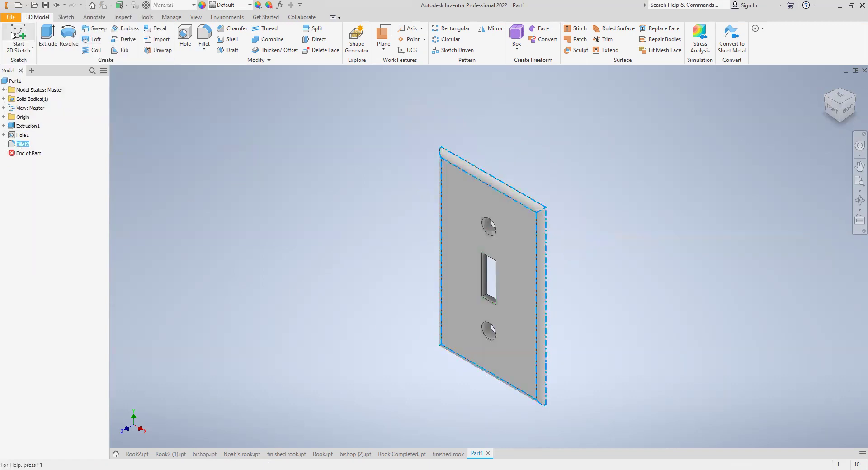
# Start Sketch4 on the plate's front face and draw Superman pentagon lines above the upper hole.
pyautogui.click(446, 240)
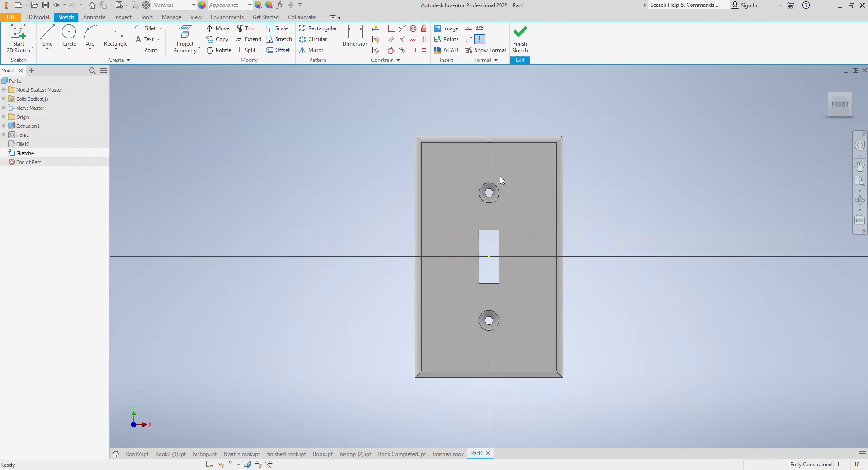
pyautogui.scroll(-3, 497, 181)
pyautogui.scroll(6, 495, 176)
pyautogui.scroll(3, 492, 157)
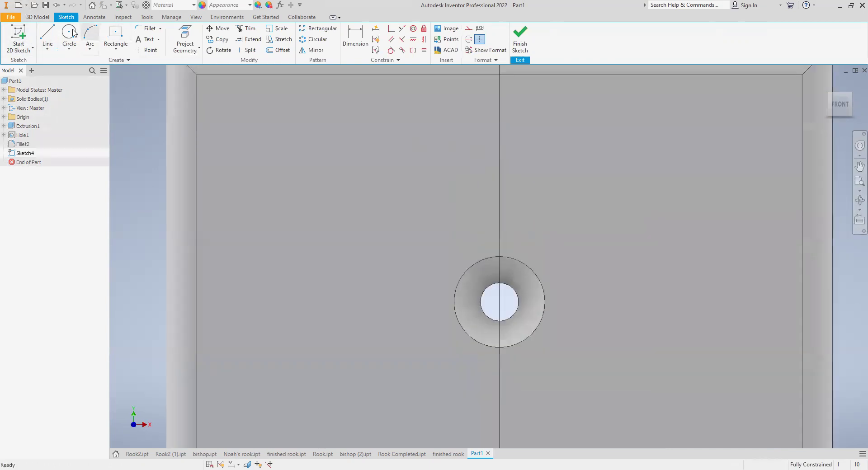
pyautogui.click(47, 36)
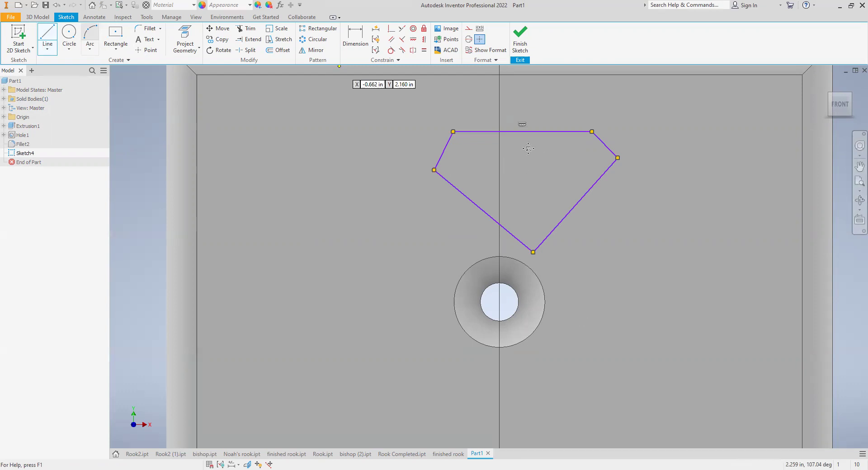
pyautogui.moveTo(577, 322); pyautogui.dragTo(520, 135, button='middle')
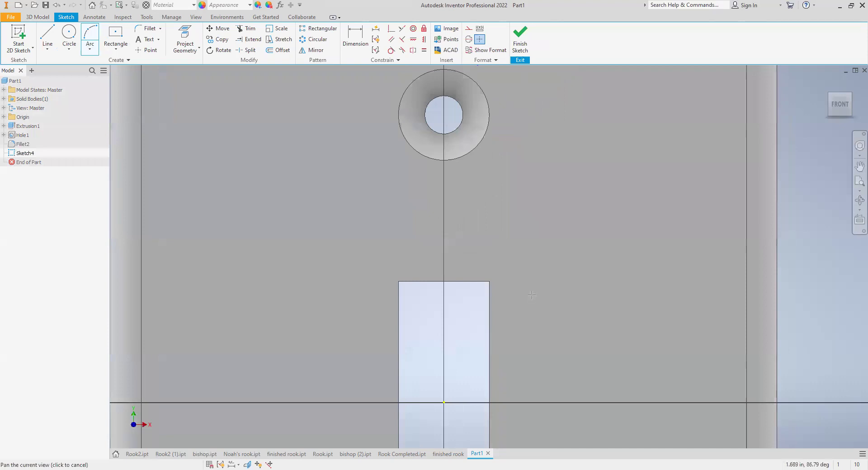
# Draw the chain of arcs forming the left half of the bat outline.
pyautogui.moveTo(547, 249); pyautogui.dragTo(462, 317)
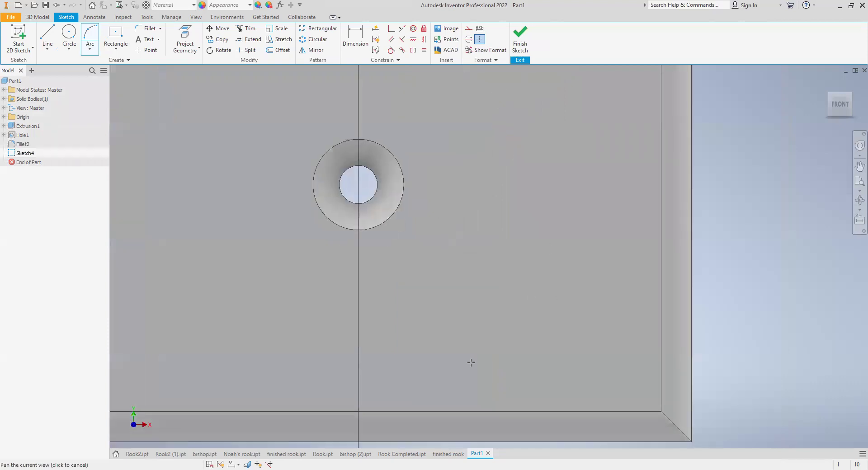
pyautogui.press('Escape')
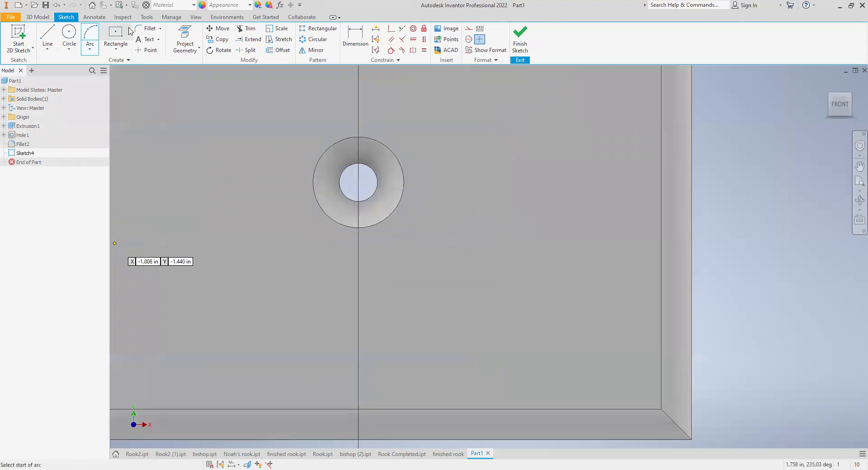
pyautogui.rightClick(333, 344)
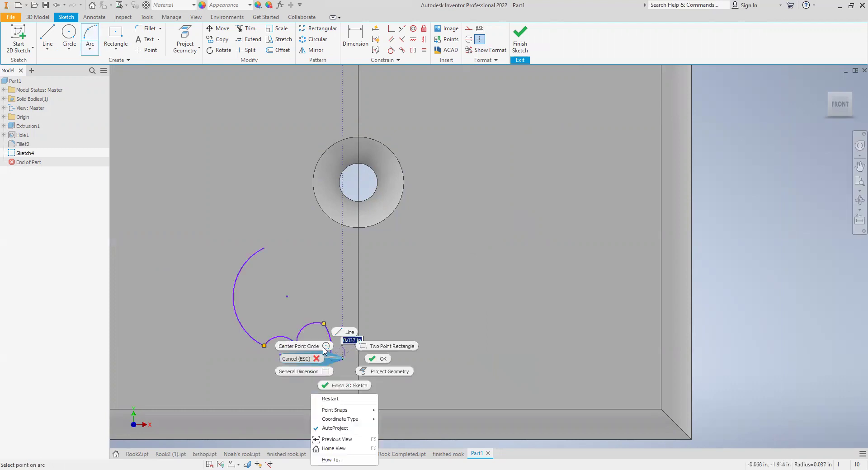
pyautogui.click(319, 339)
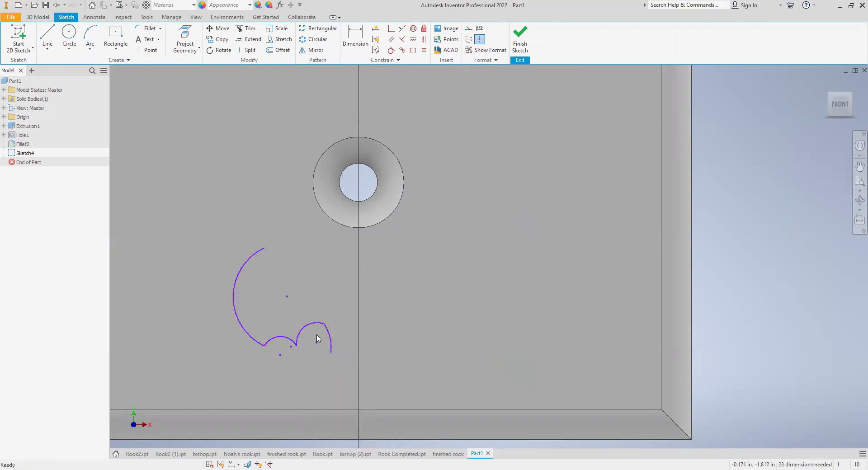
pyautogui.scroll(-4, 330, 351)
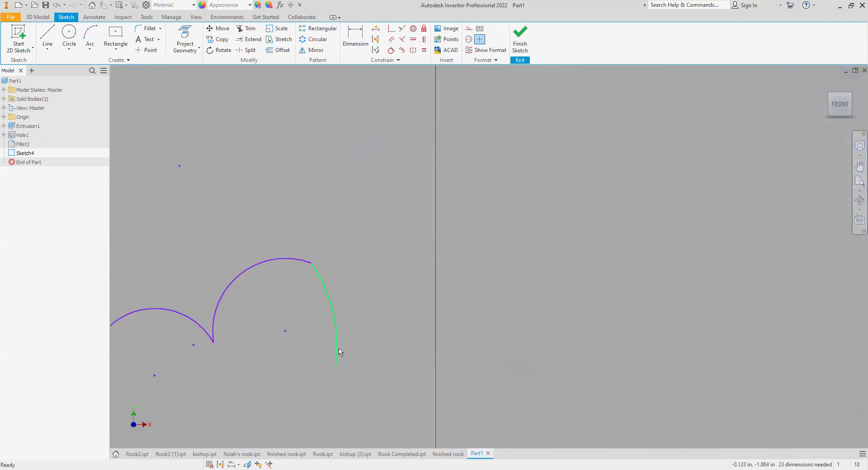
pyautogui.click(89, 40)
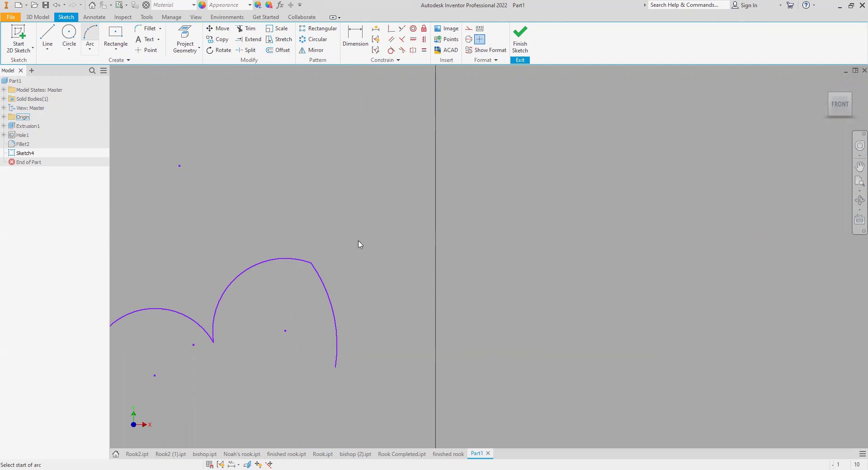
pyautogui.scroll(-3, 358, 244)
pyautogui.rightClick(335, 239)
# Delete the stray short segment and draw the bat's vertical center line.
pyautogui.click(311, 241)
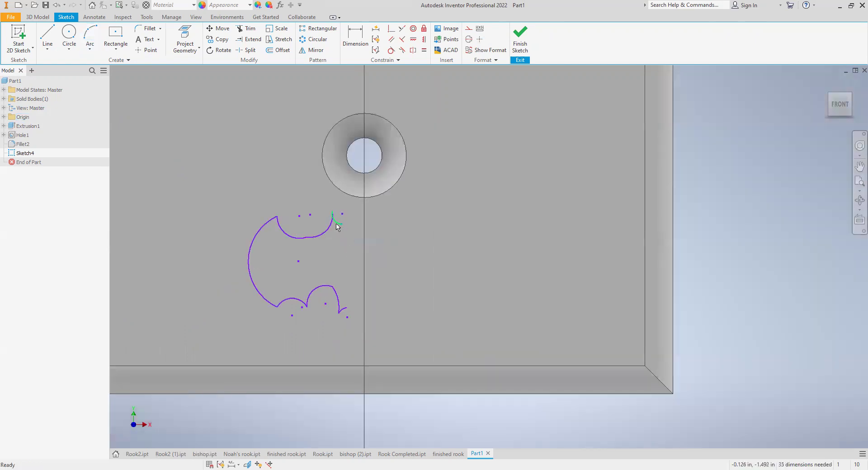
pyautogui.rightClick(334, 220)
pyautogui.click(337, 199)
pyautogui.click(47, 34)
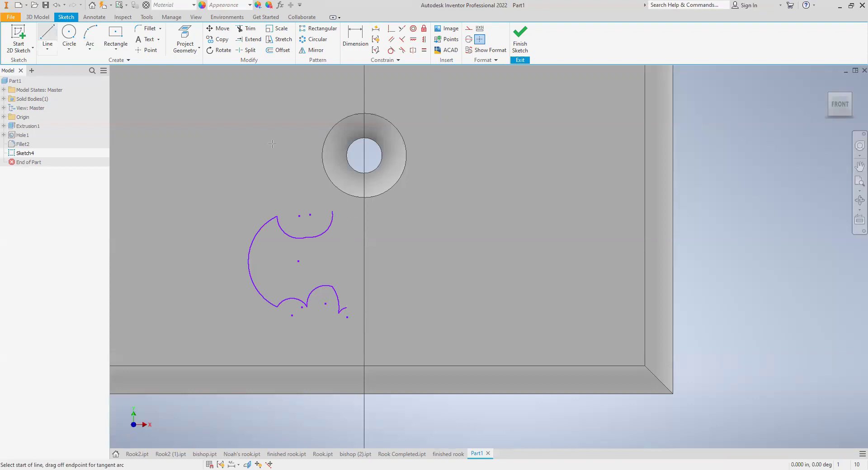
pyautogui.rightClick(296, 157)
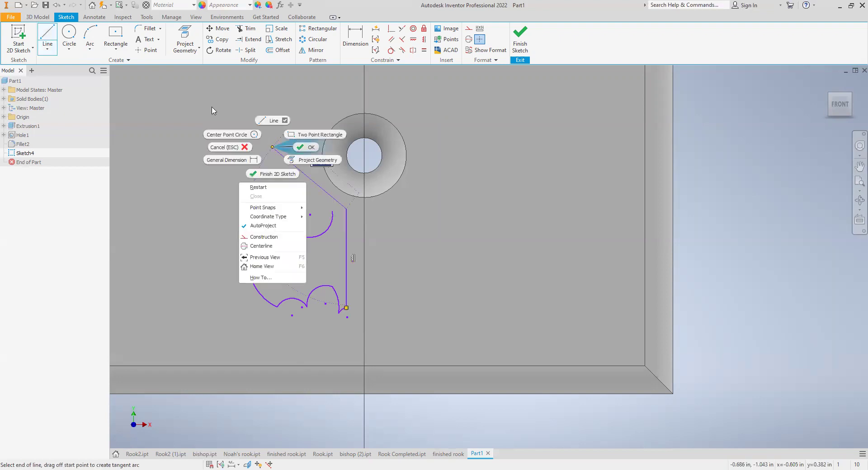
pyautogui.press('Escape')
# Add a small arc at the top of the line and trim the line's overhang above it.
pyautogui.click(90, 37)
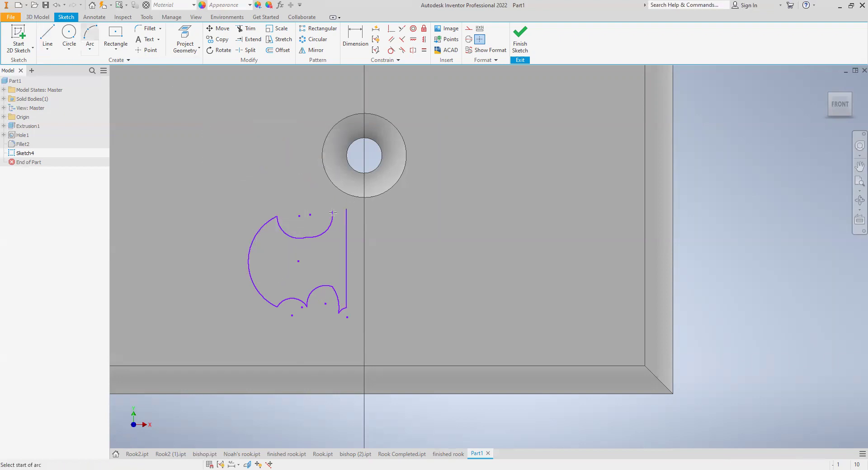
pyautogui.click(341, 223)
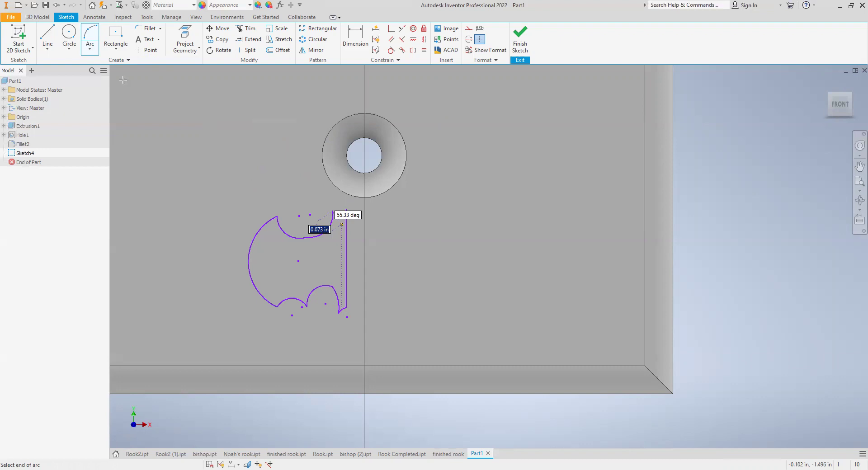
pyautogui.click(241, 29)
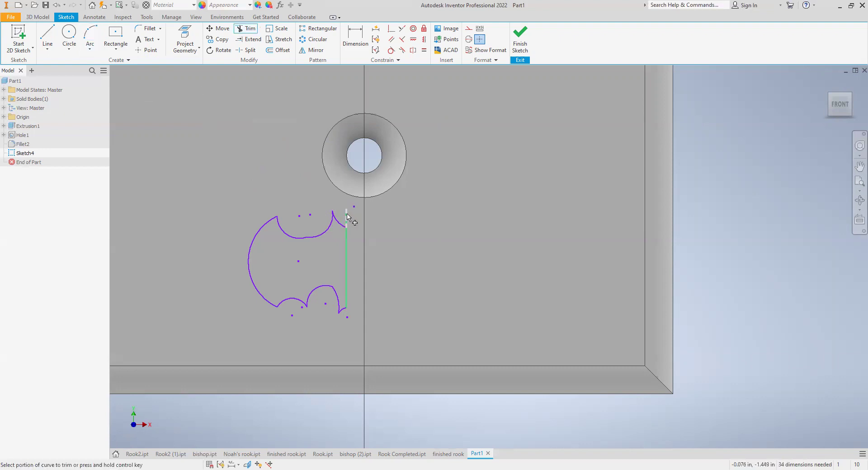
pyautogui.click(346, 217)
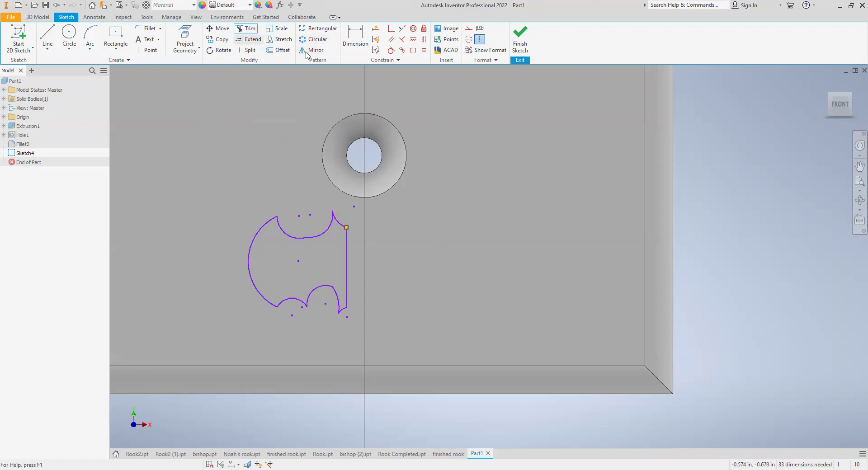
# Mirror the half-bat outline about the vertical line, then finish Sketch4.
pyautogui.click(307, 51)
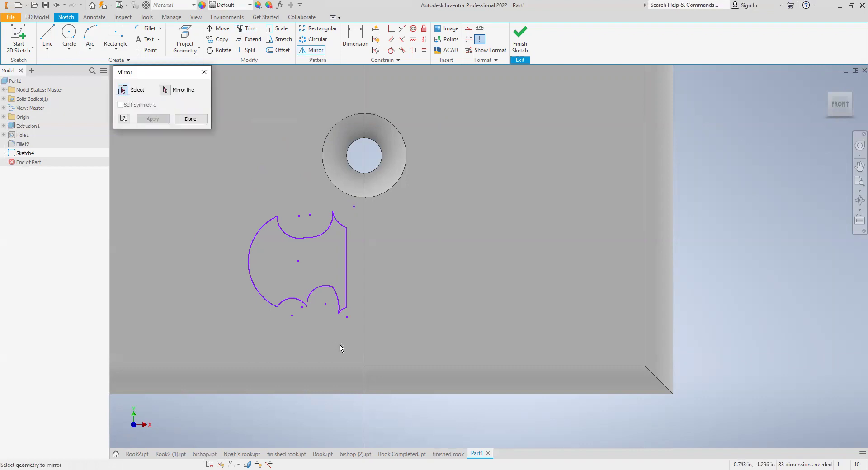
pyautogui.moveTo(199, 175); pyautogui.dragTo(349, 349)
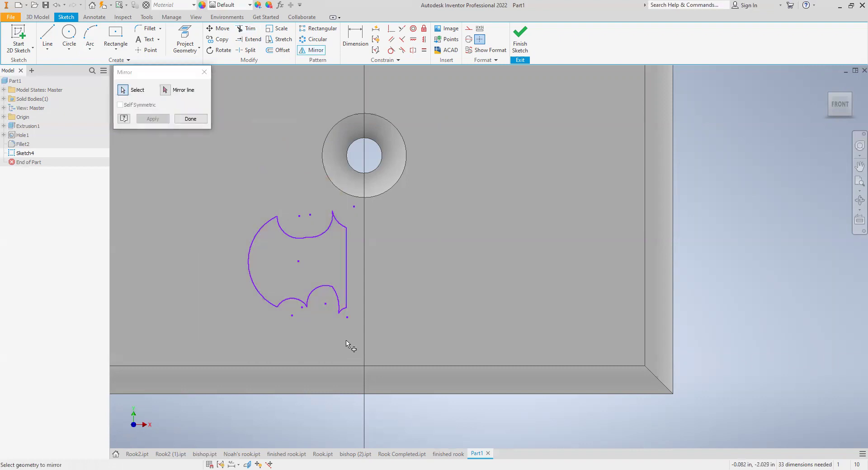
pyautogui.click(337, 225)
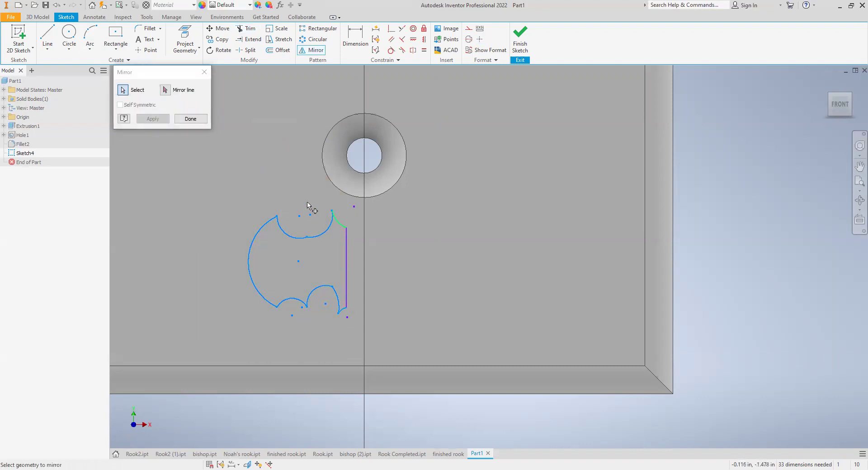
pyautogui.click(168, 92)
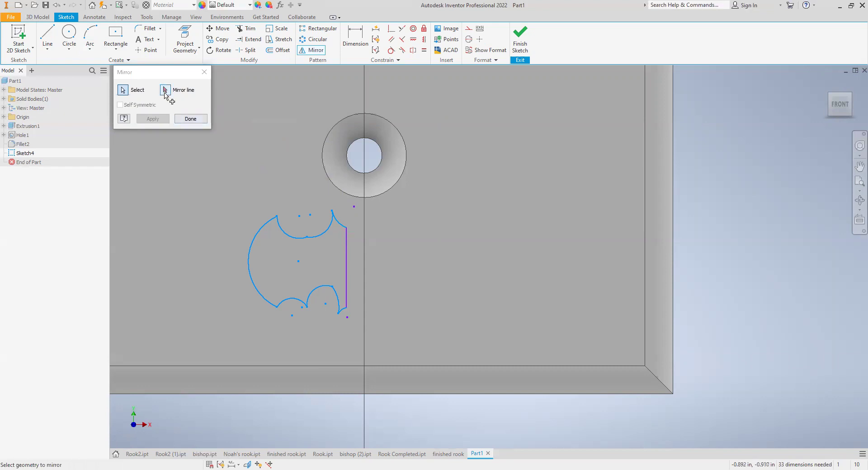
pyautogui.click(347, 285)
pyautogui.click(153, 119)
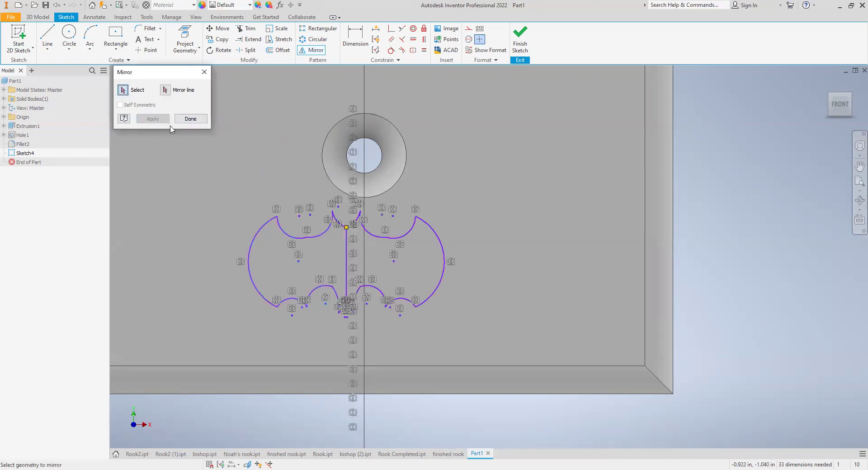
pyautogui.click(194, 121)
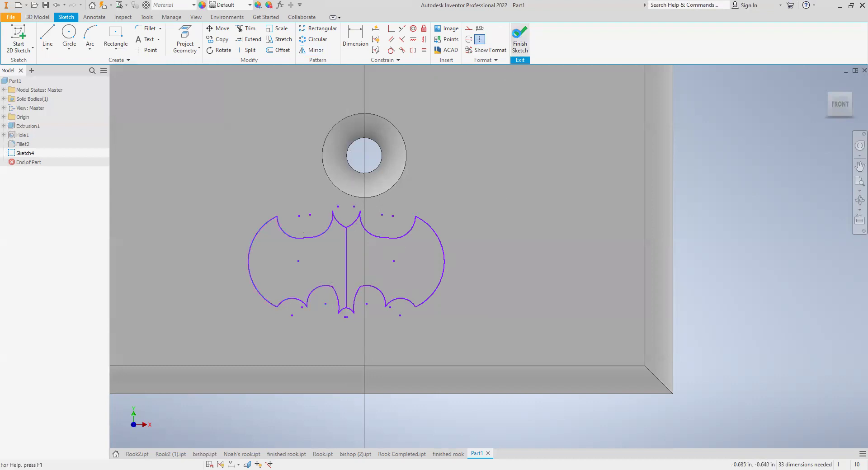
pyautogui.click(520, 38)
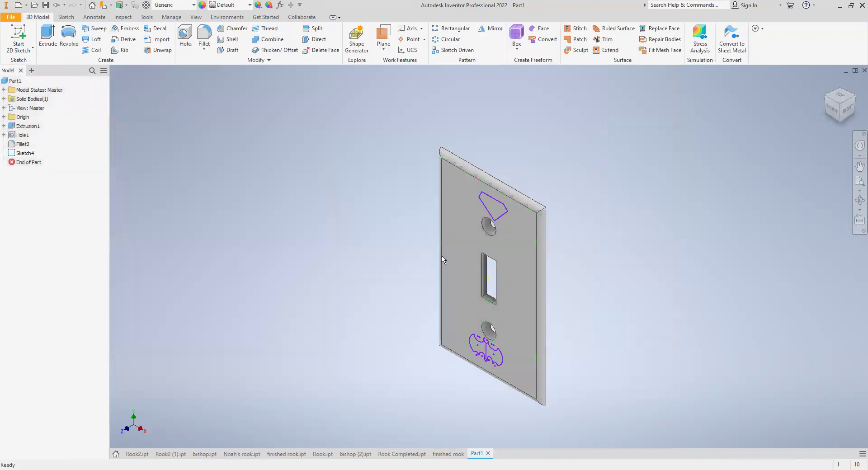
# Extrude the three Superman and Batman profiles of Sketch4 by 0.1 in as Extrusion3.
pyautogui.click(47, 38)
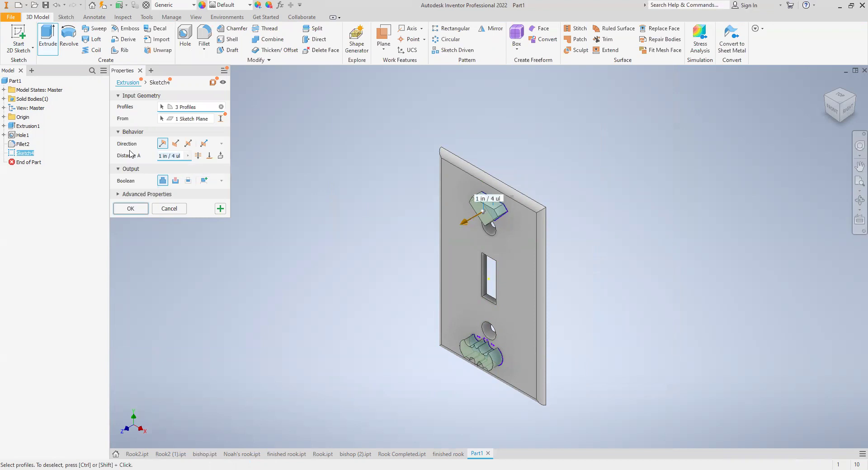
pyautogui.write('1/16')
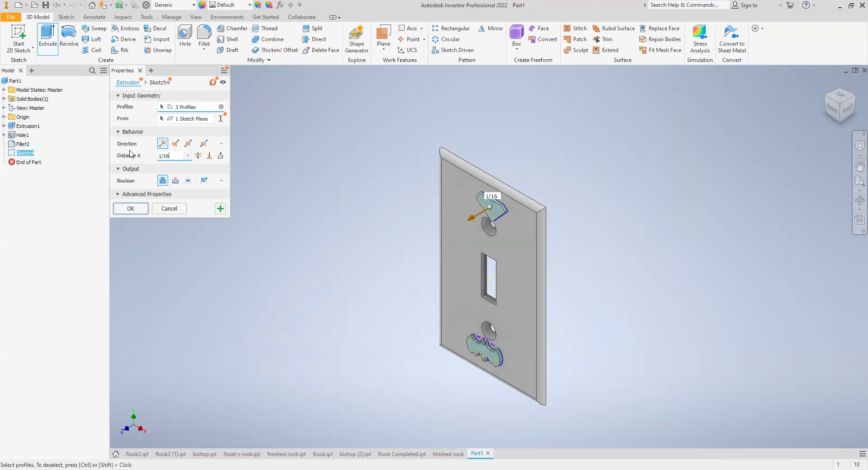
pyautogui.press('BackSpace')
pyautogui.press('BackSpace')
pyautogui.press('BackSpace')
pyautogui.press('BackSpace')
pyautogui.write('.1')
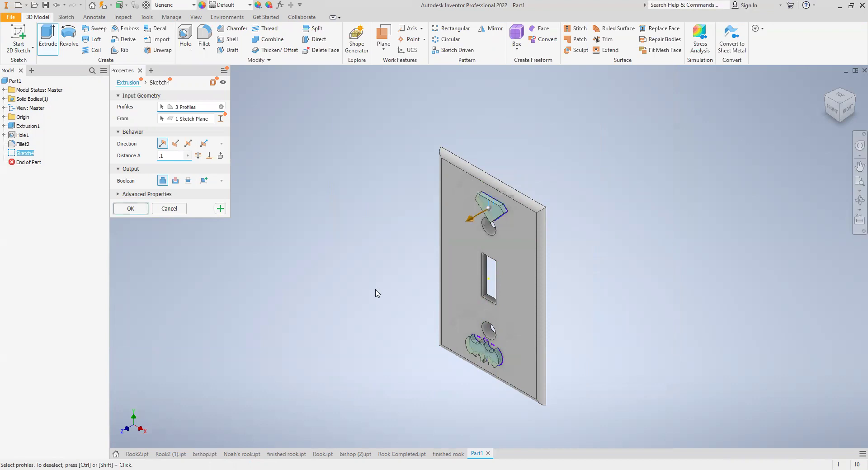
pyautogui.press('Return')
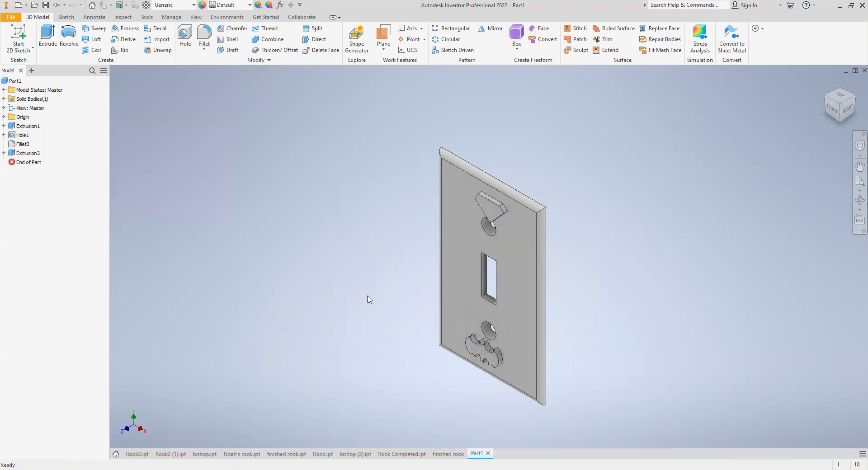